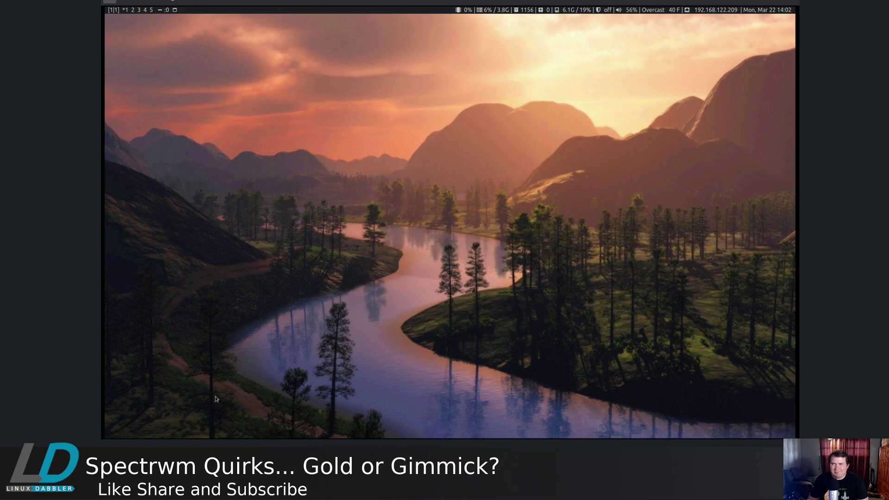
Open a new terminal and bring up the spectrwm manual page with man spectrwm.
key(super+shift+Return)
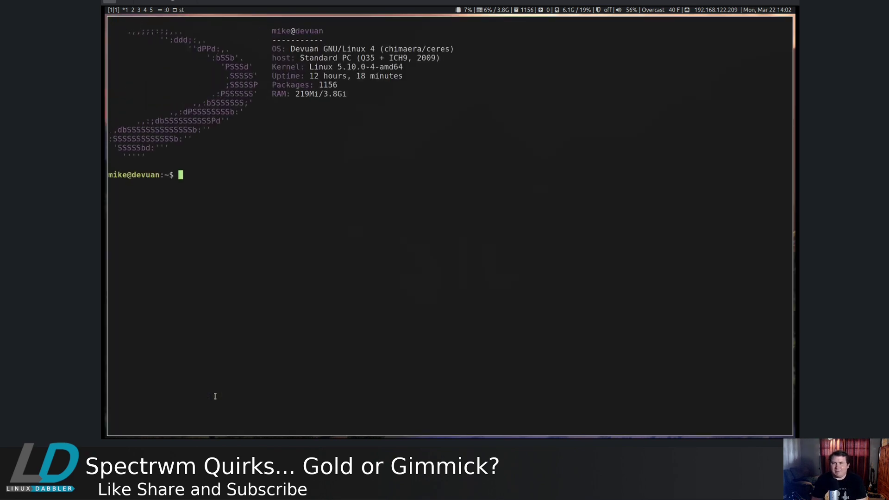
text(man )
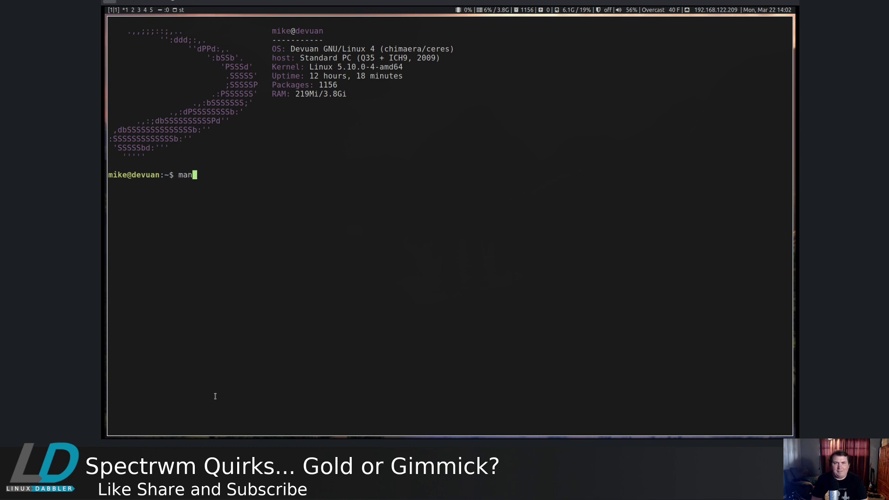
text(spectrwm)
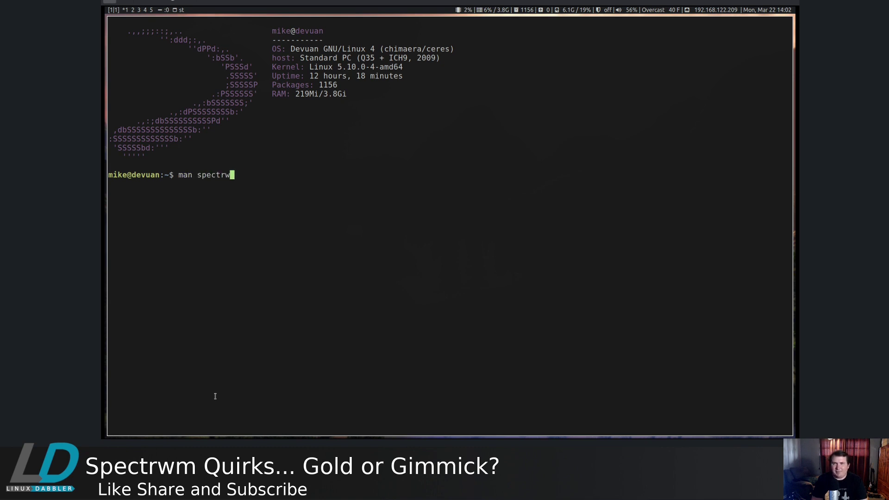
key(Return)
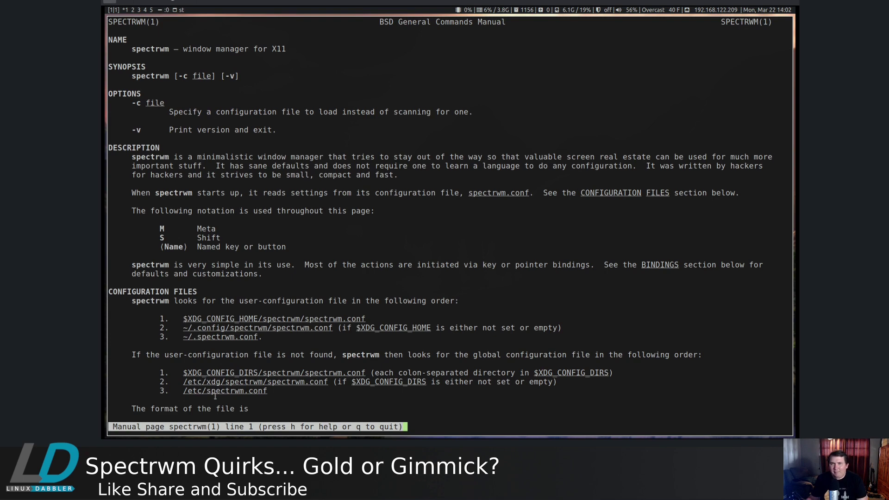
Search the manual for 'quirk' to jump to its first mention.
key(slash)
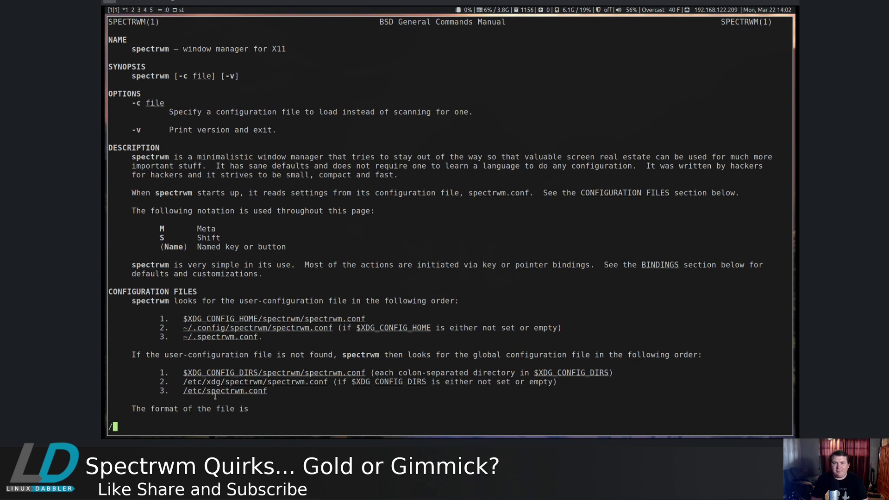
text(q)
key(BackSpace)
key(BackSpace)
scroll(185, 166, down, 15)
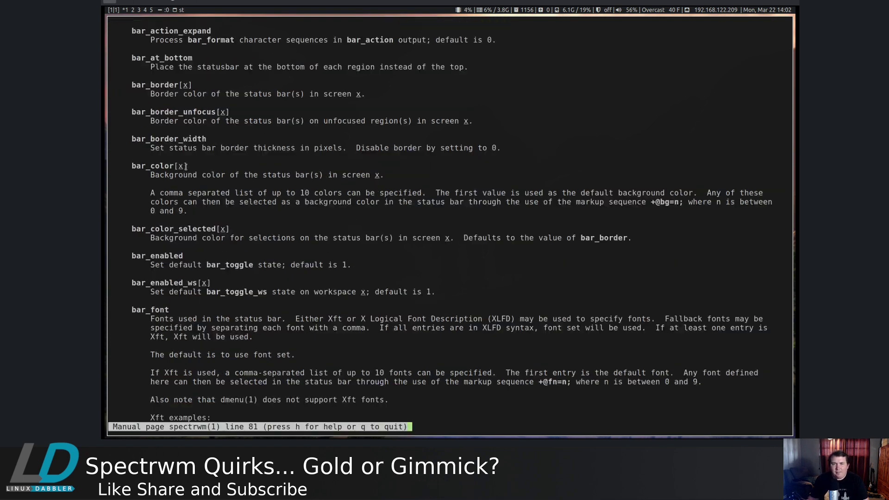
key(slash)
text(quirk)
key(Return)
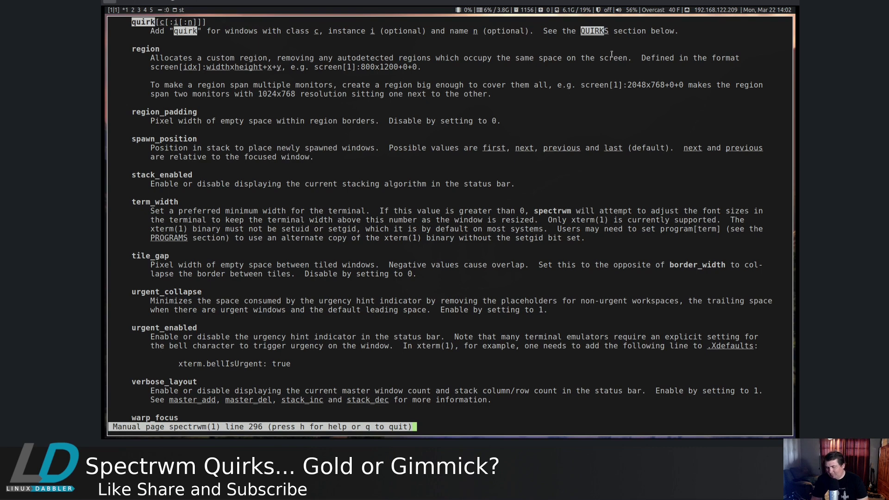
scroll(611, 55, down, 1)
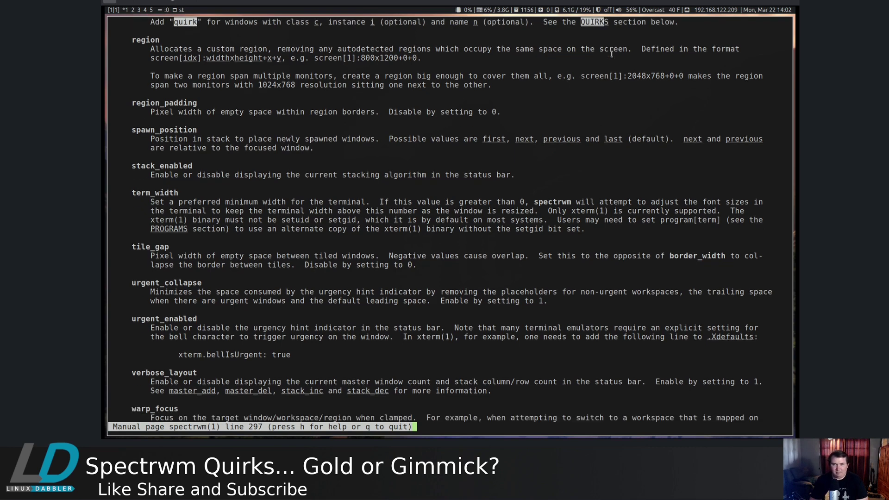
Jump to the QUIRKS section and point out Firefox-bin:firefox-bin's TRANSSZ quirk and its description.
key(n)
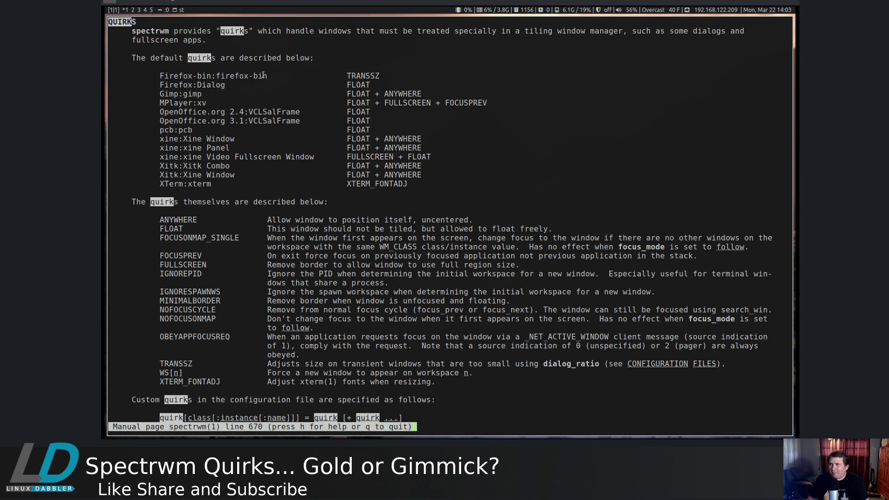
drag(163, 76, 265, 76)
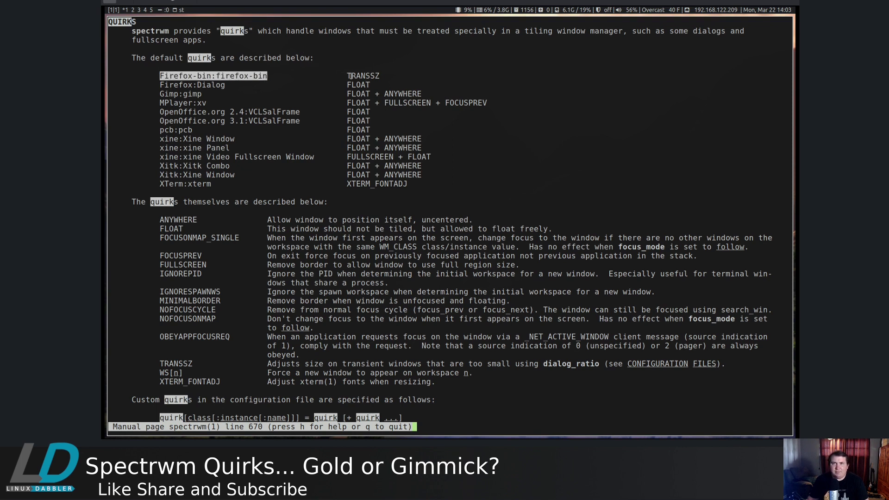
drag(350, 76, 377, 76)
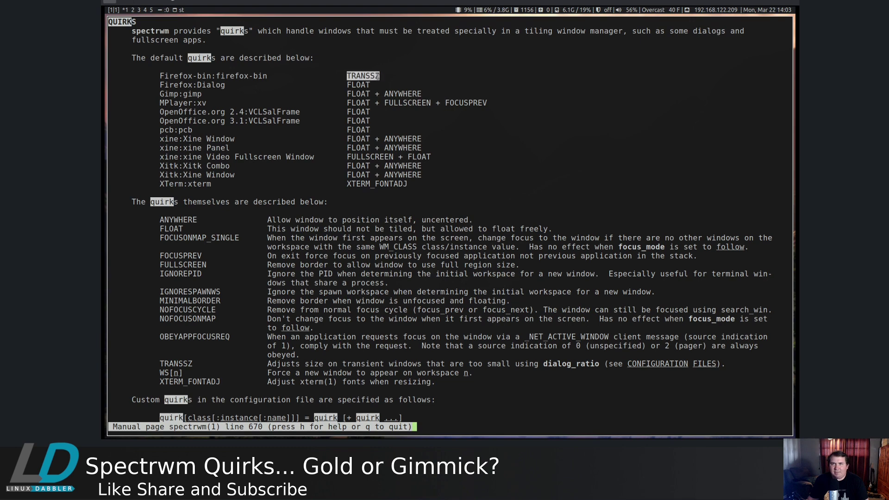
click(296, 121)
scroll(274, 213, down, 8)
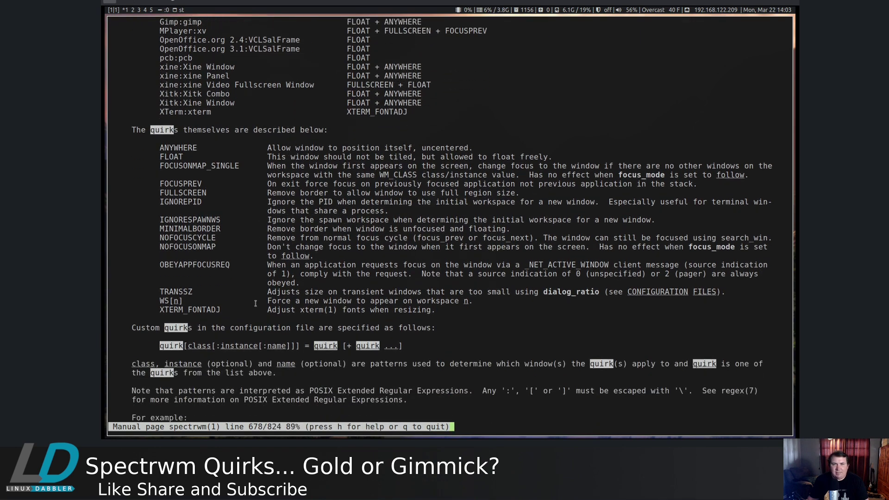
drag(150, 291, 190, 290)
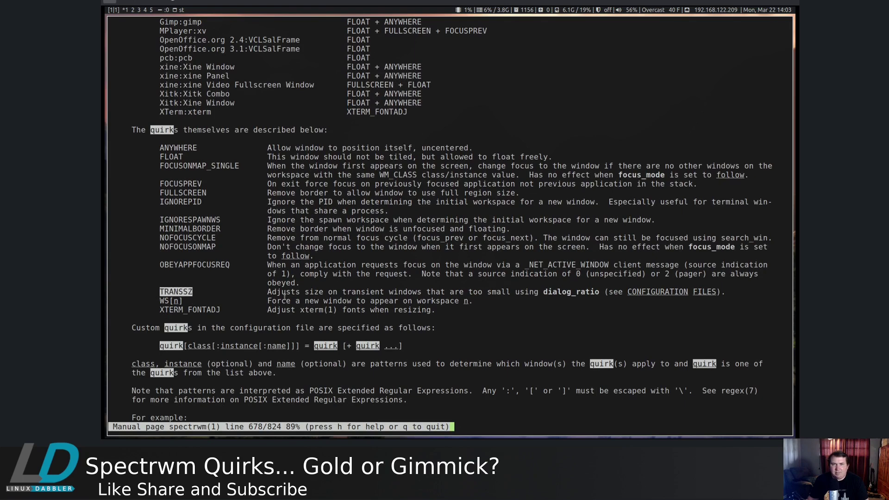
drag(268, 291, 665, 292)
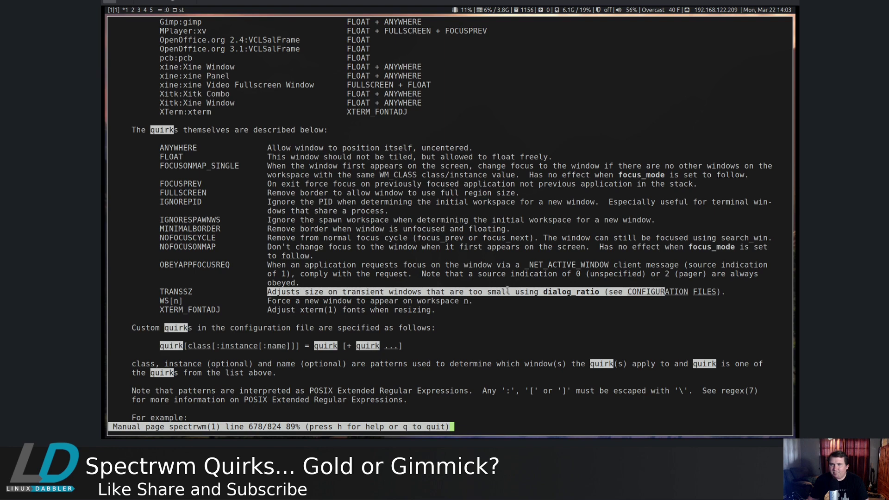
click(509, 278)
scroll(227, 131, up, 8)
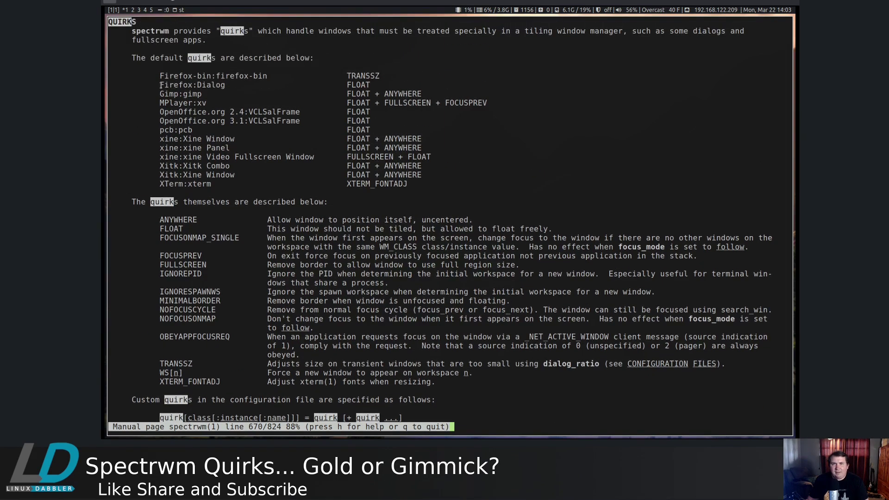
Point out the Firefox:Dialog, Gimp:gimp and MPlayer:xv default quirks, plus the FOCUSPREV description.
drag(160, 86, 226, 86)
drag(347, 86, 375, 87)
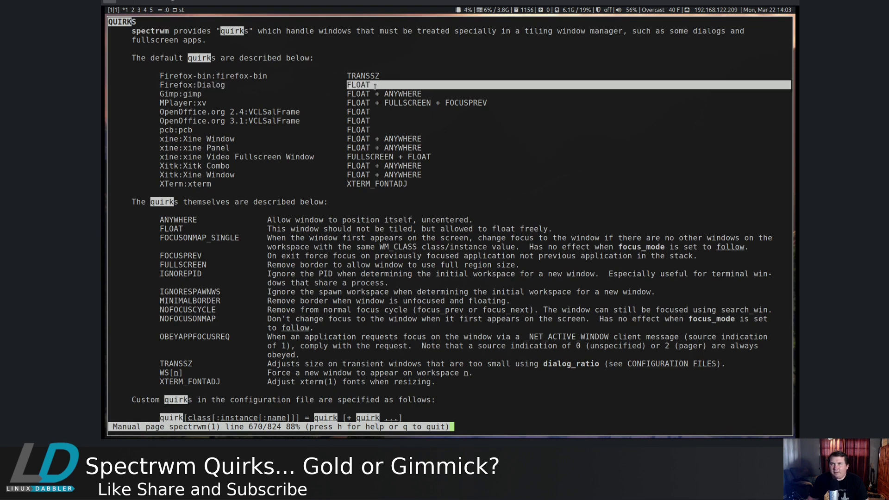
drag(160, 94, 203, 95)
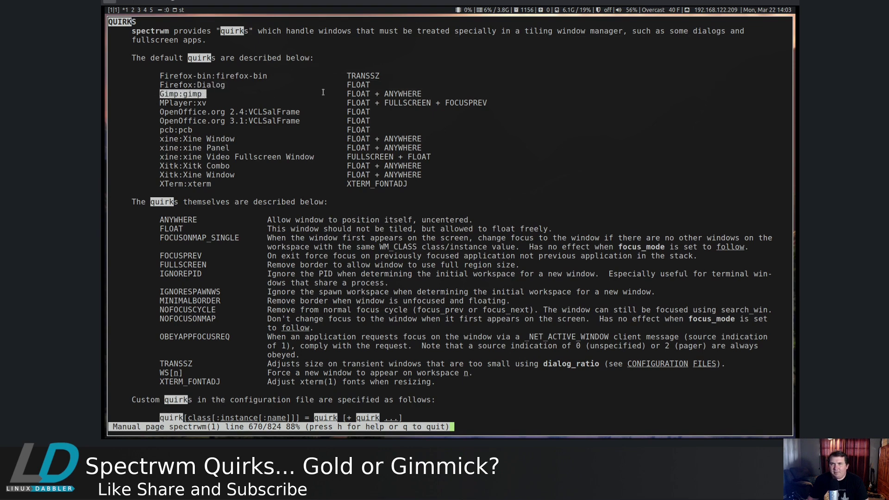
drag(347, 94, 416, 104)
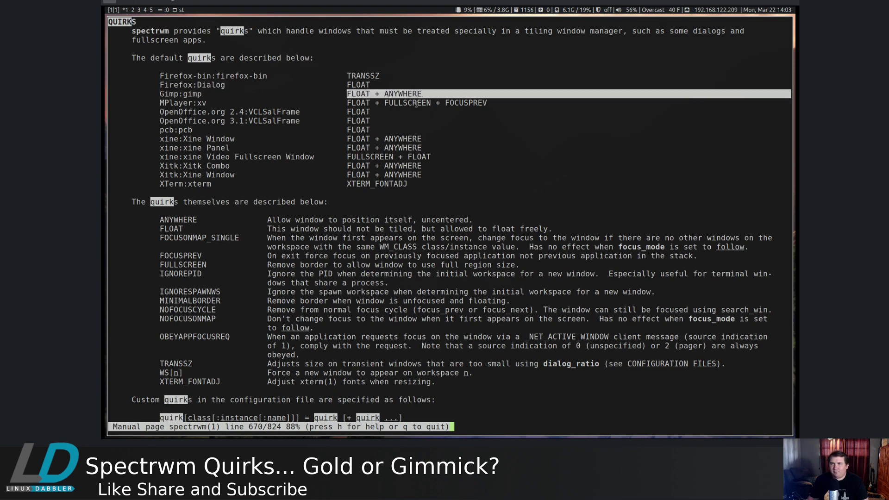
drag(160, 103, 208, 103)
drag(347, 104, 492, 103)
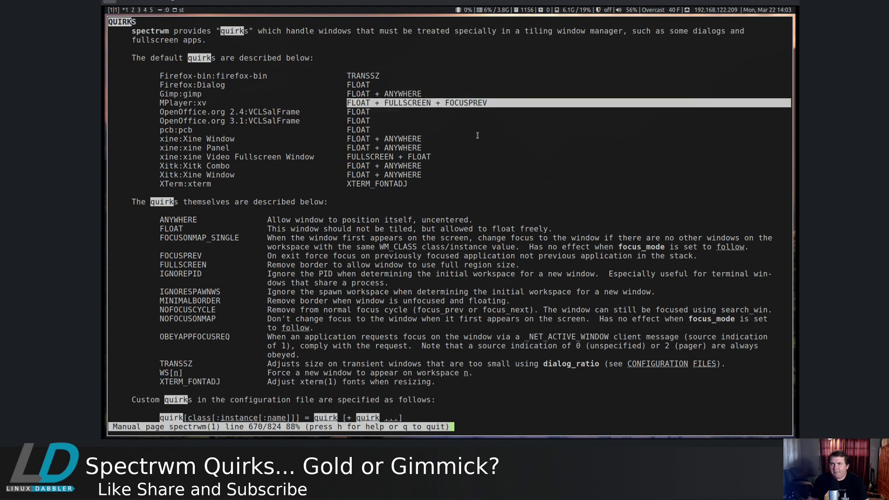
click(430, 129)
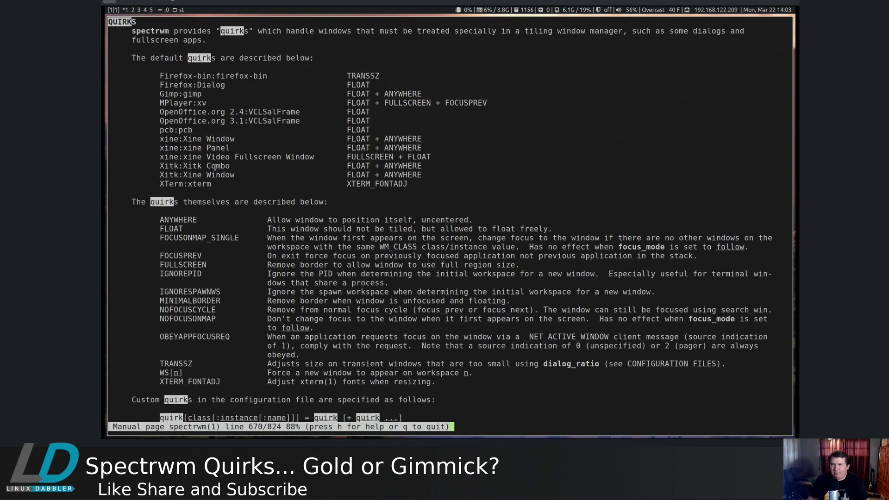
scroll(215, 167, down, 3)
drag(263, 228, 690, 230)
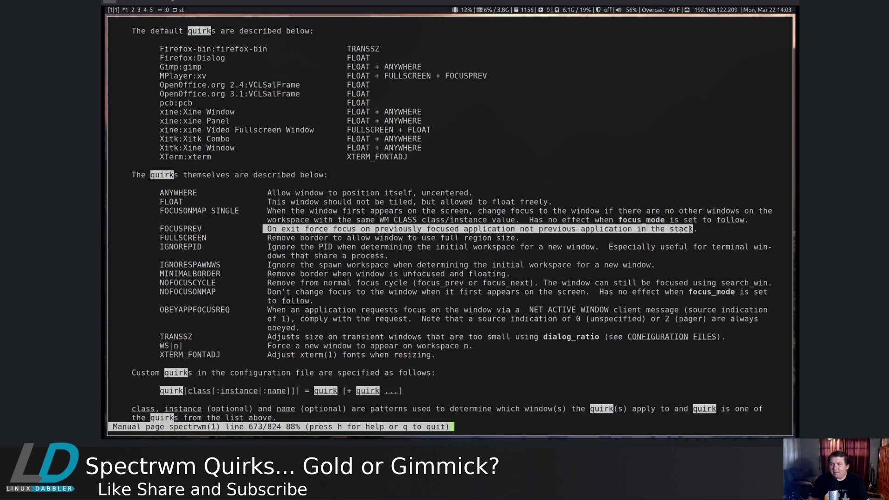
click(218, 234)
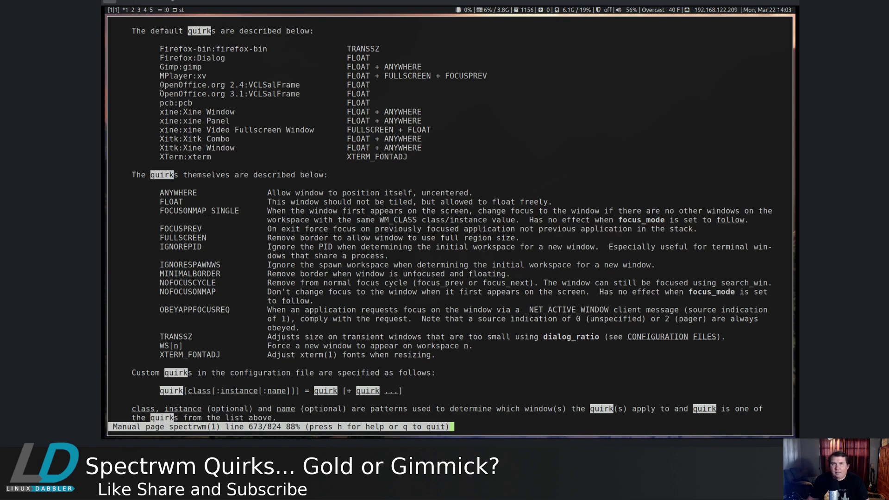
Point out the OpenOffice.org 2.4 entry and XTerm:xterm with its XTERM_FONTADJ quirk.
drag(161, 87, 292, 88)
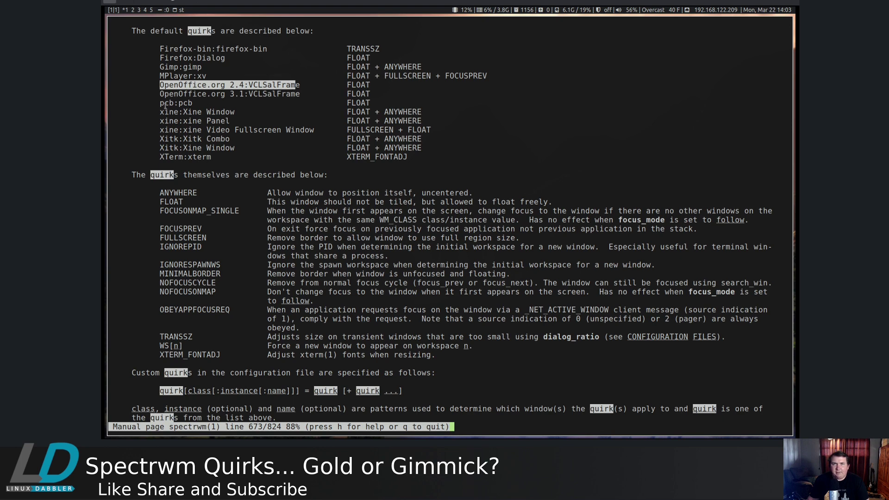
drag(160, 157, 221, 157)
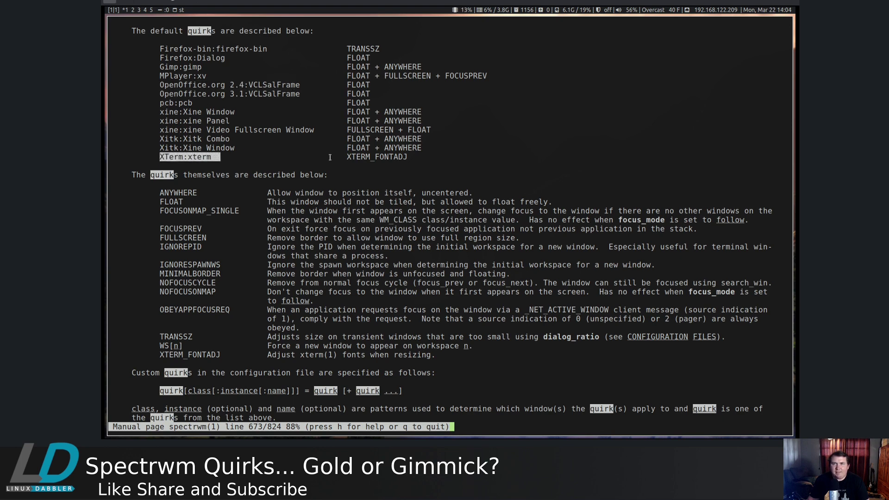
drag(347, 157, 416, 161)
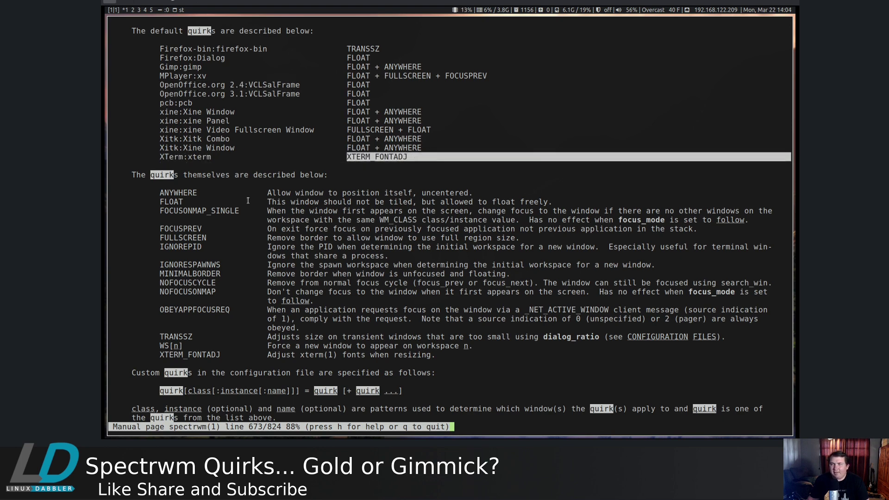
Point out the XTERM_FONTADJ description and the WS[n] quirk with its description.
scroll(291, 325, down, 5)
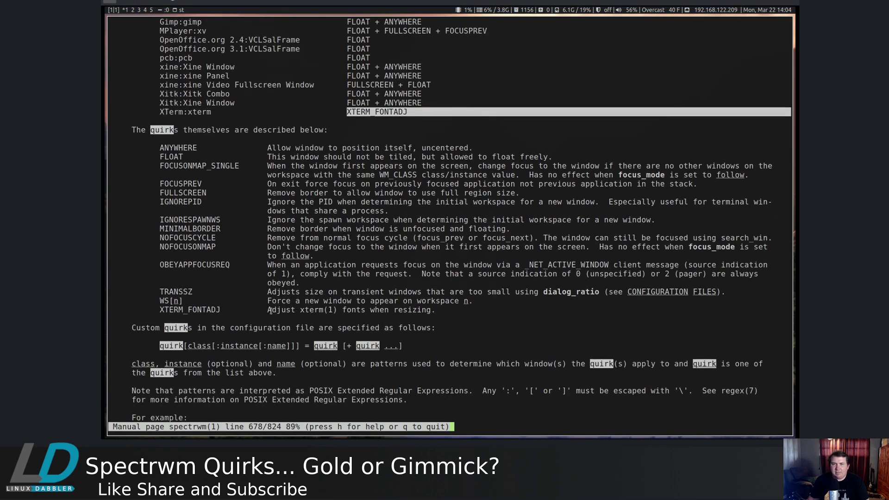
drag(268, 311, 444, 311)
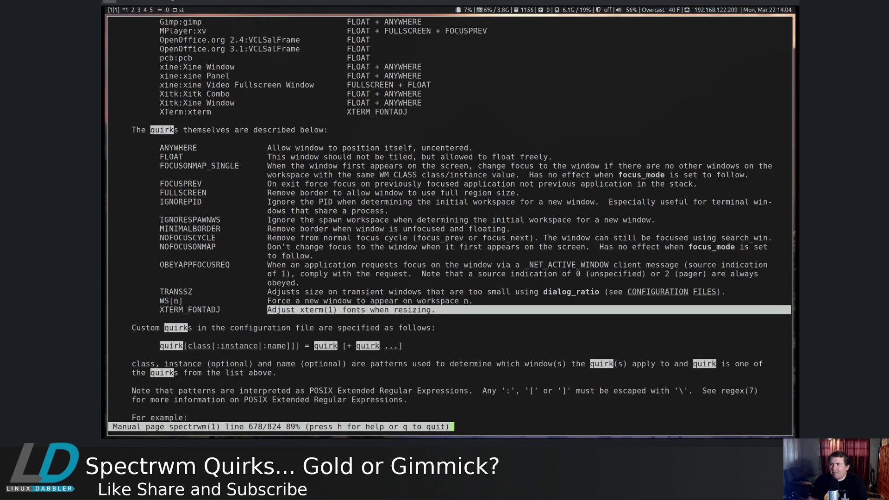
click(215, 233)
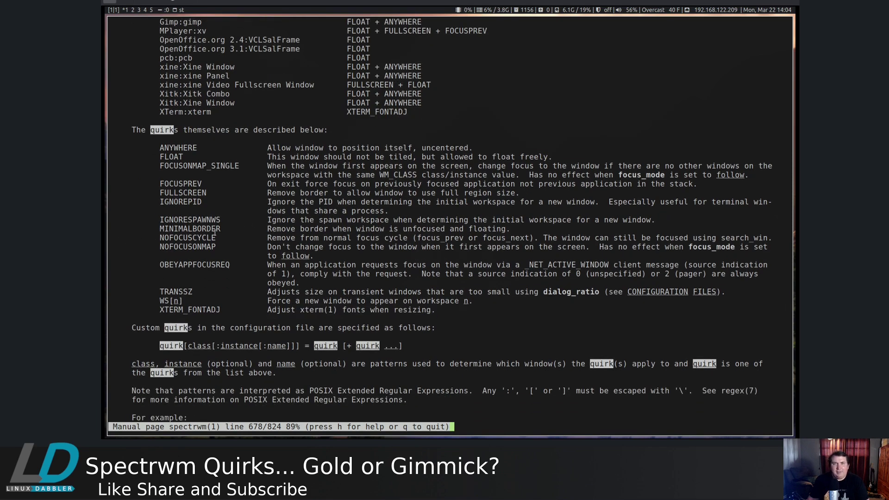
scroll(215, 232, up, 10)
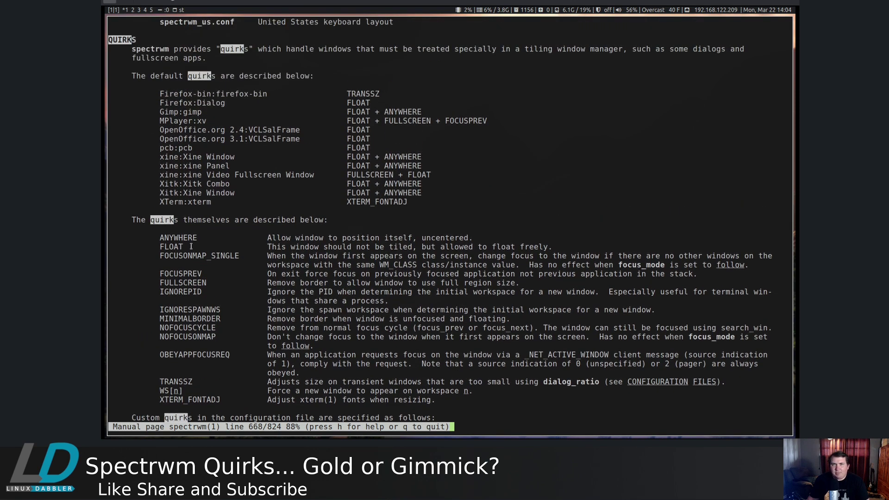
scroll(287, 88, down, 1)
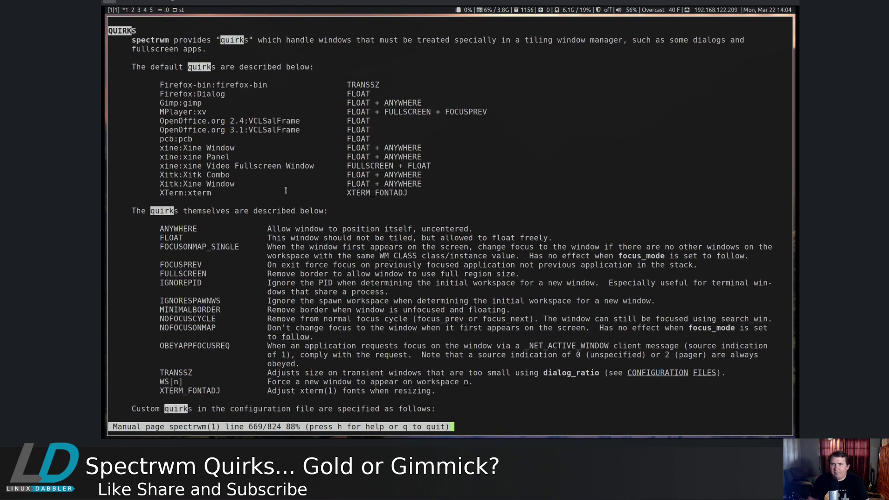
scroll(188, 242, down, 7)
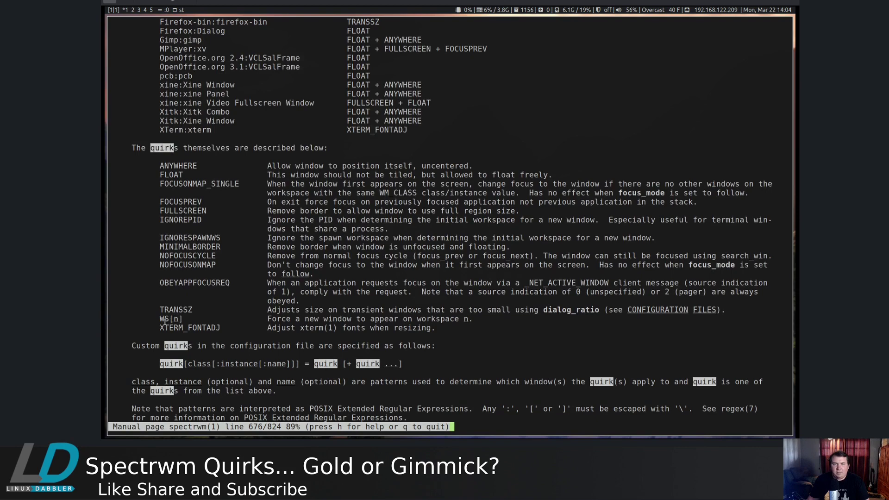
drag(161, 318, 181, 317)
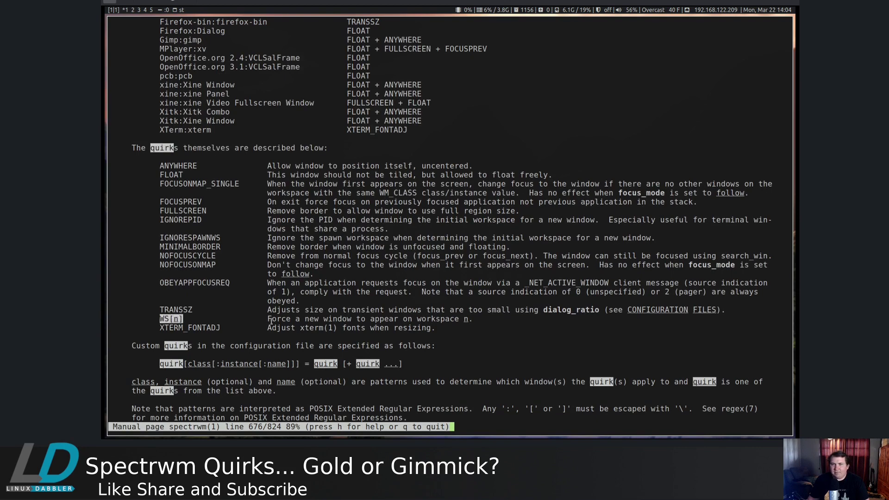
drag(268, 318, 474, 318)
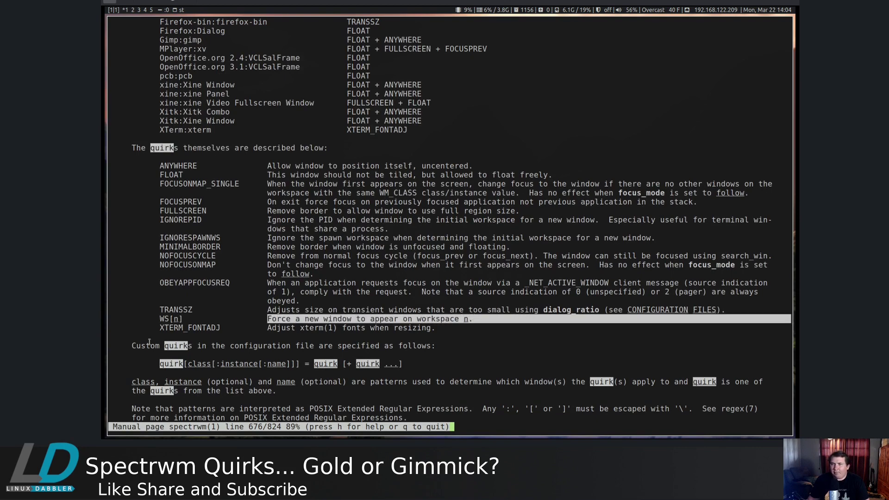
drag(159, 318, 181, 318)
click(179, 274)
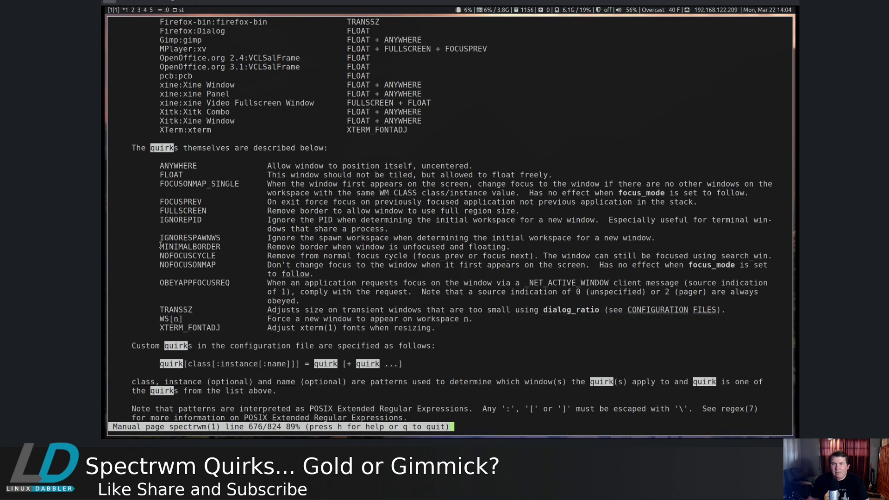
Point out the MINIMALBORDER, FLOAT and IGNORESPAWNWS quirks, then quit the manual.
drag(160, 246, 221, 246)
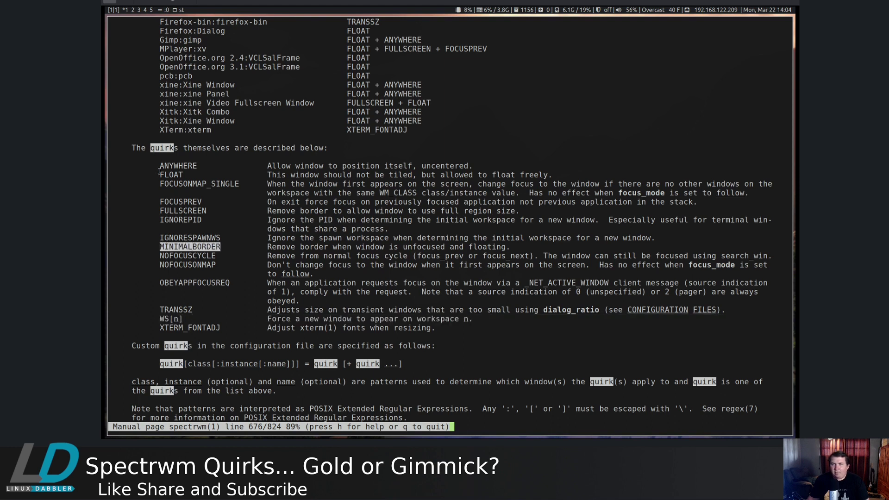
drag(160, 174, 188, 174)
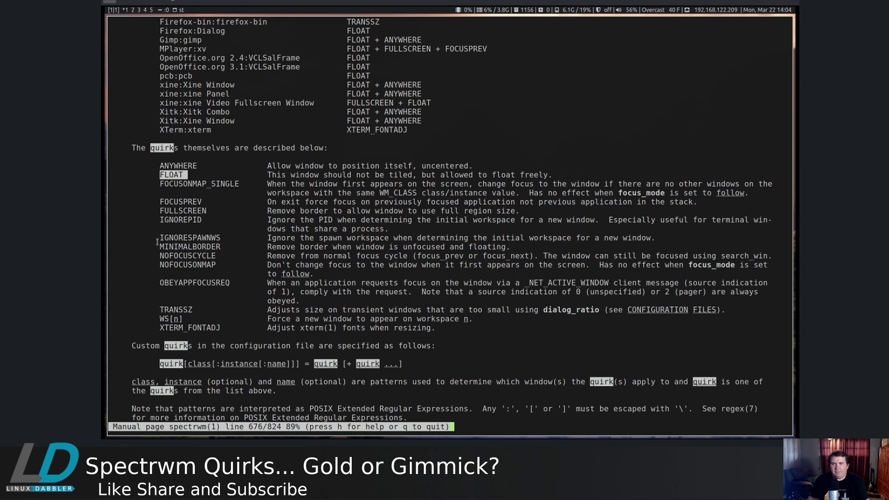
drag(160, 238, 653, 237)
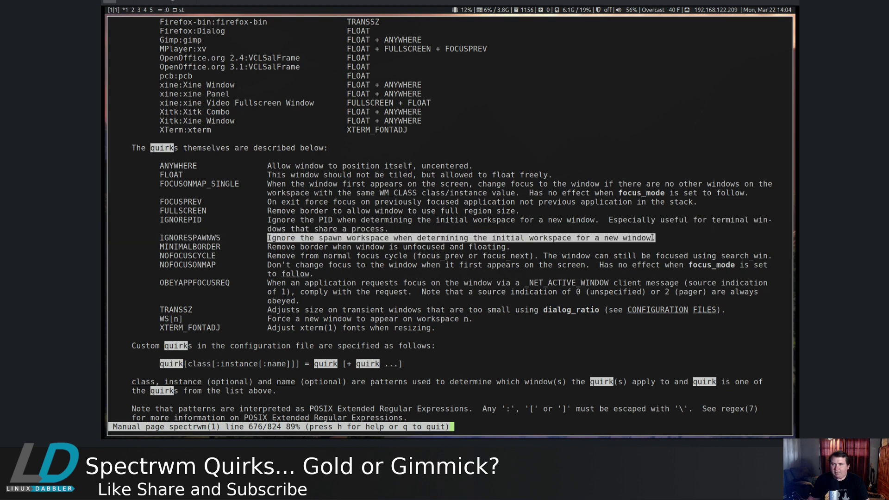
scroll(215, 174, down, 4)
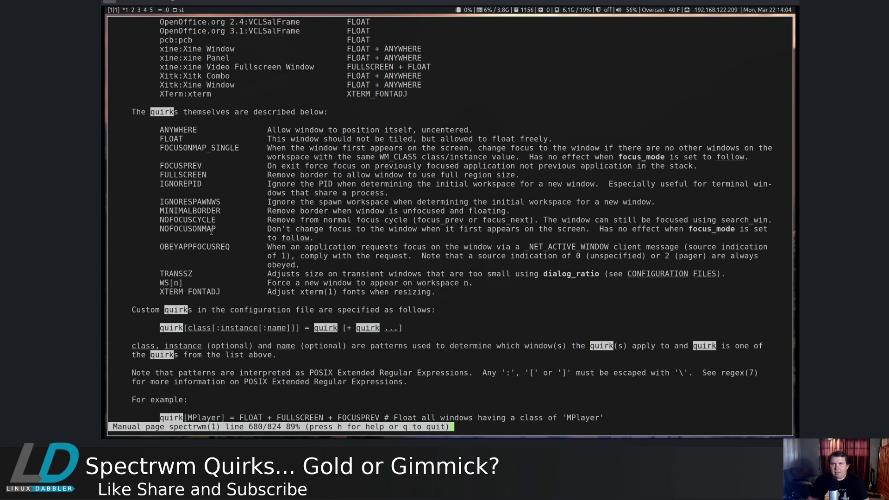
key(q)
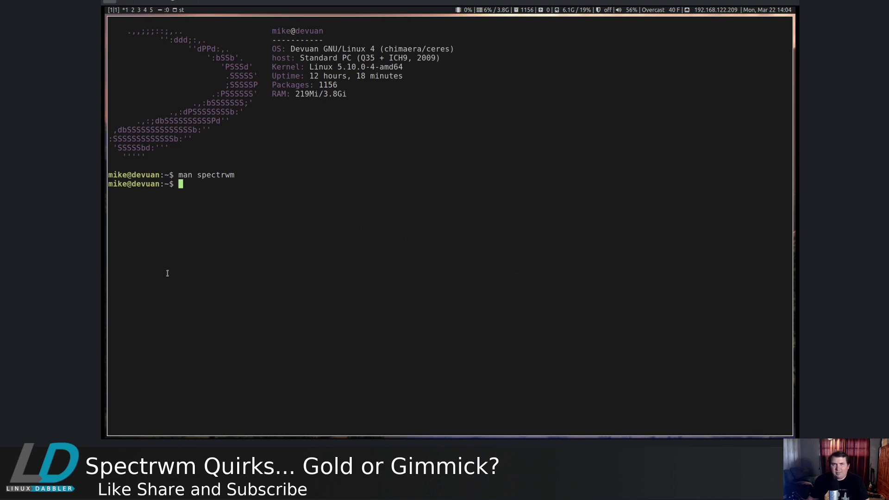
Open .spectrwm.conf in Neovim and search 'quirk' to reach the QUIRKS section.
text(vim .spectrwm.conf)
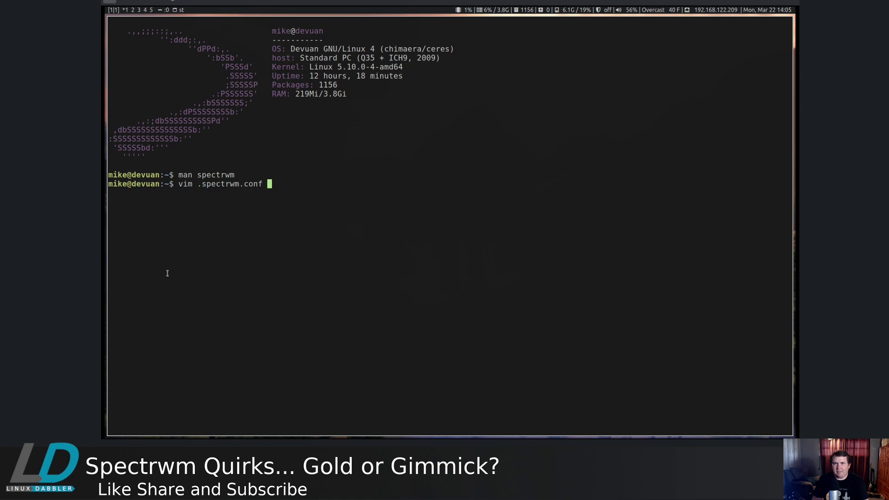
key(Return)
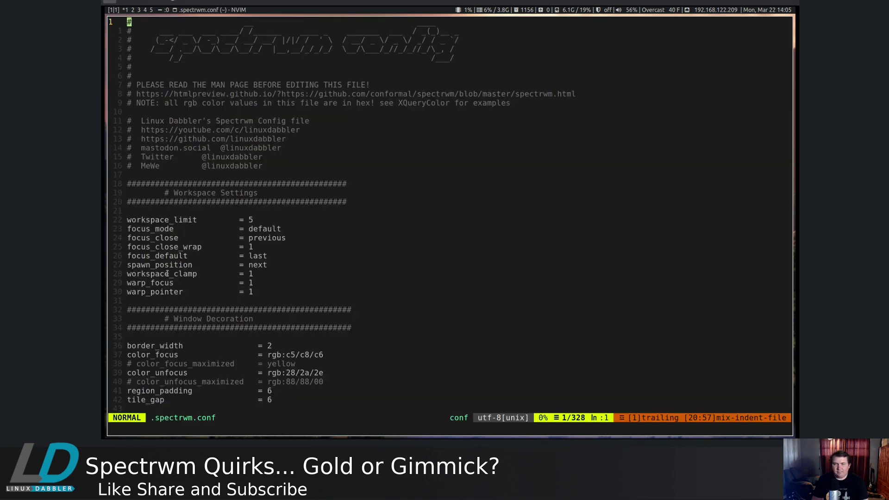
text(/qur)
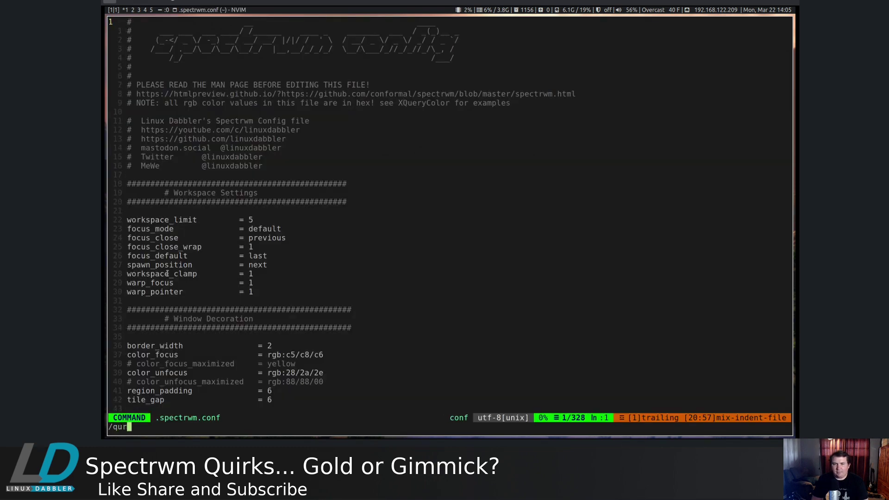
key(BackSpace)
text(irk)
key(Return)
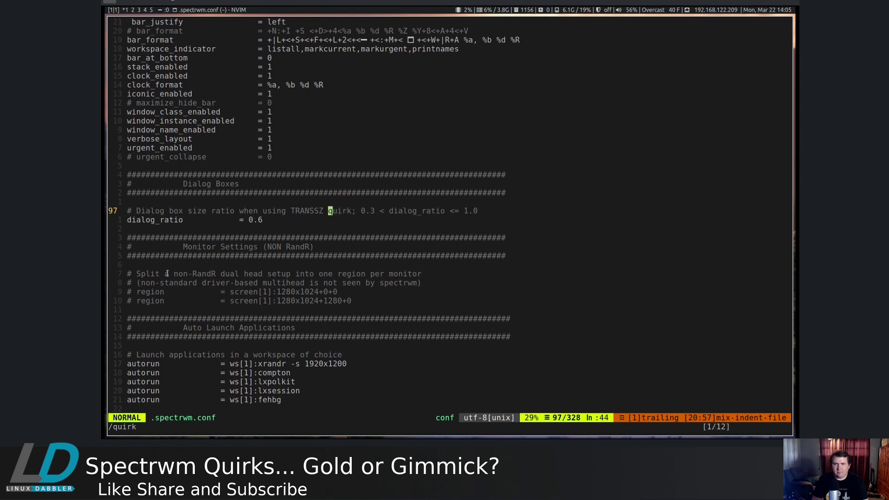
key(n)
Point out WS[4], Gimp and gimp in the quirk[Gimp:gimp] rule, then open a second terminal.
key(j)
key(j)
key(j)
key(j)
key(j)
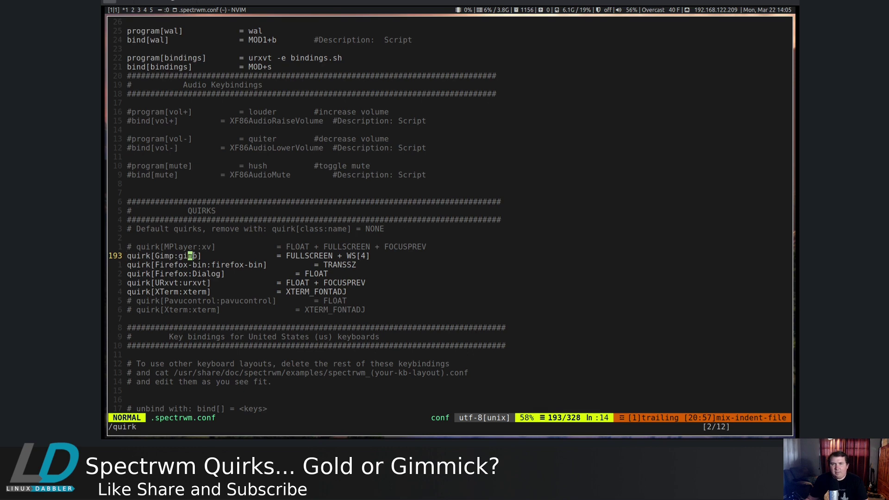
click(365, 256)
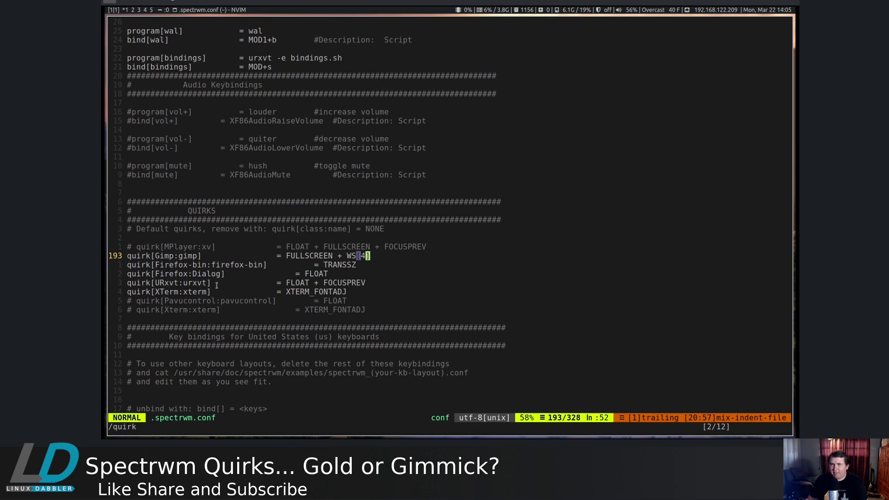
click(157, 256)
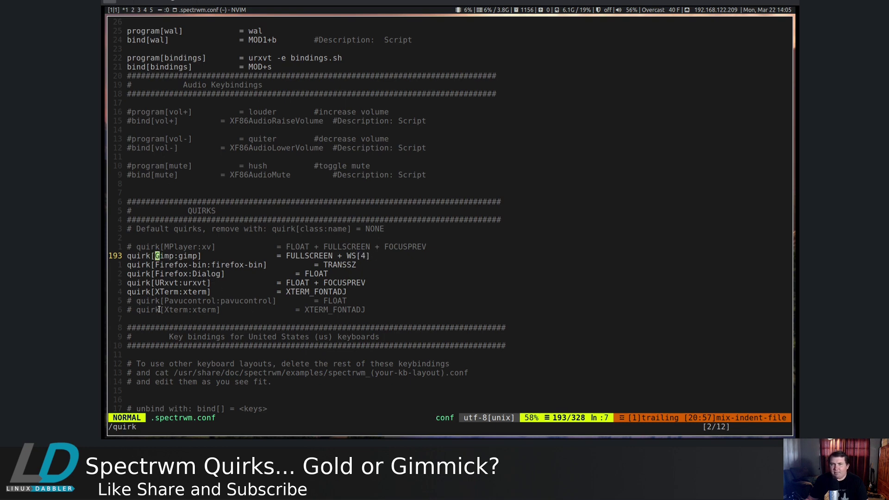
click(181, 256)
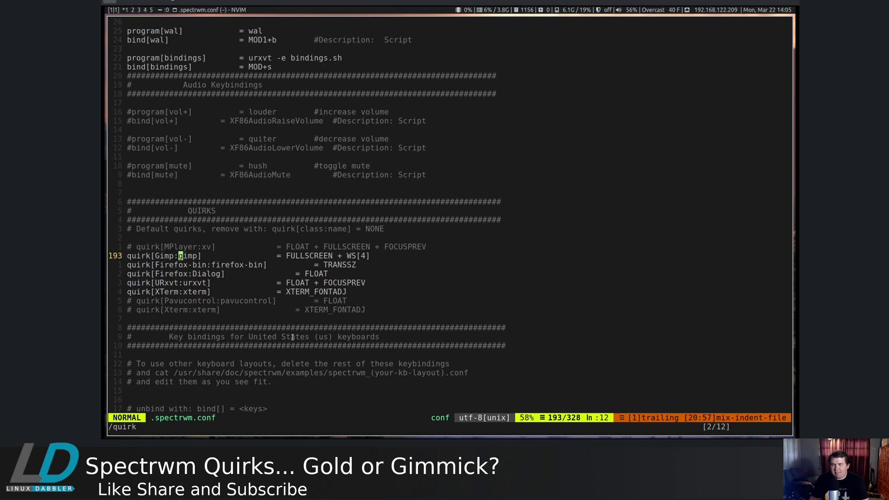
key(super+shift+Return)
Enlarge the new terminal's text and launch gimp from dmenu.
key(ctrl+shift+Page_Up)
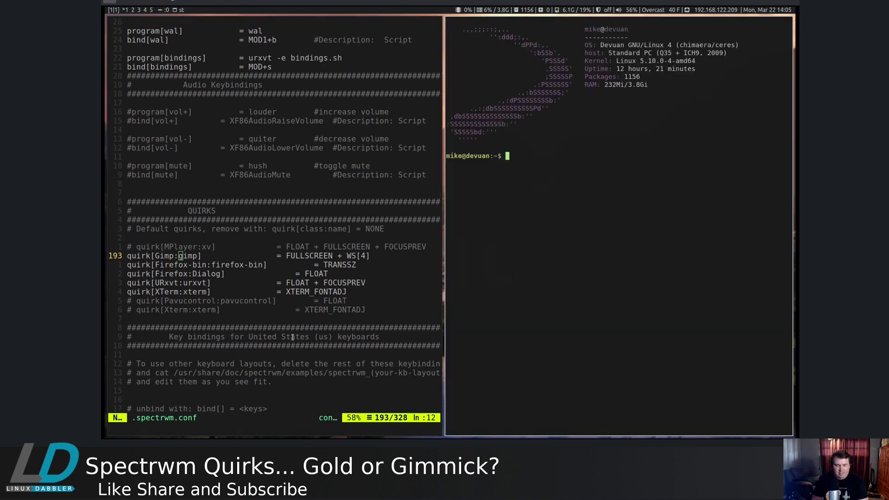
key(super+p)
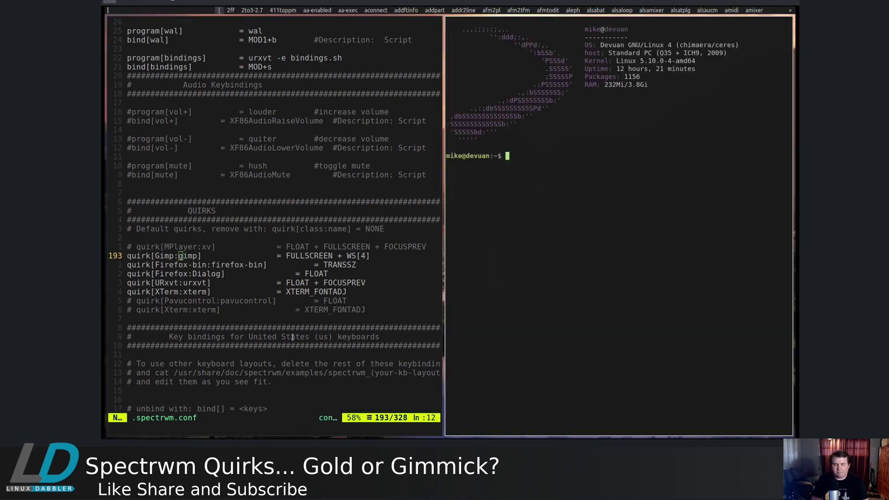
text(gi)
text(mp)
key(Return)
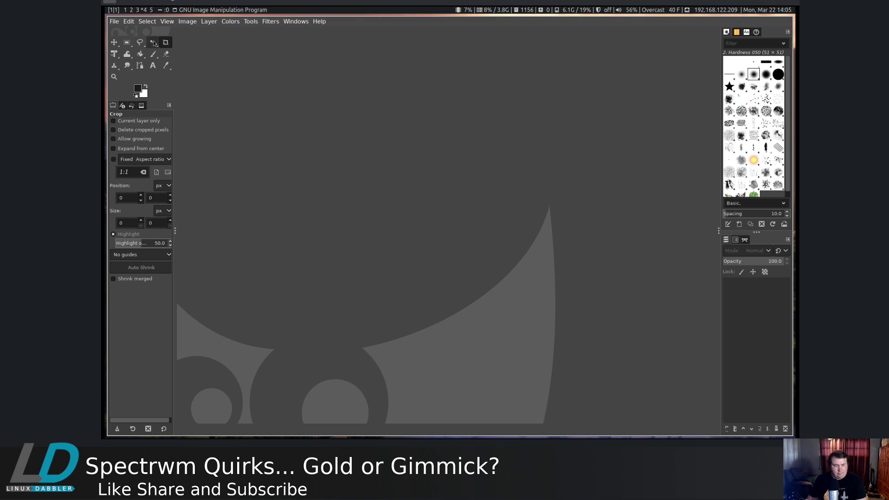
On workspace 1, run xprop | grep WM_CLASS on the GIMP window, showing "gimp", "Gimp".
key(super+1)
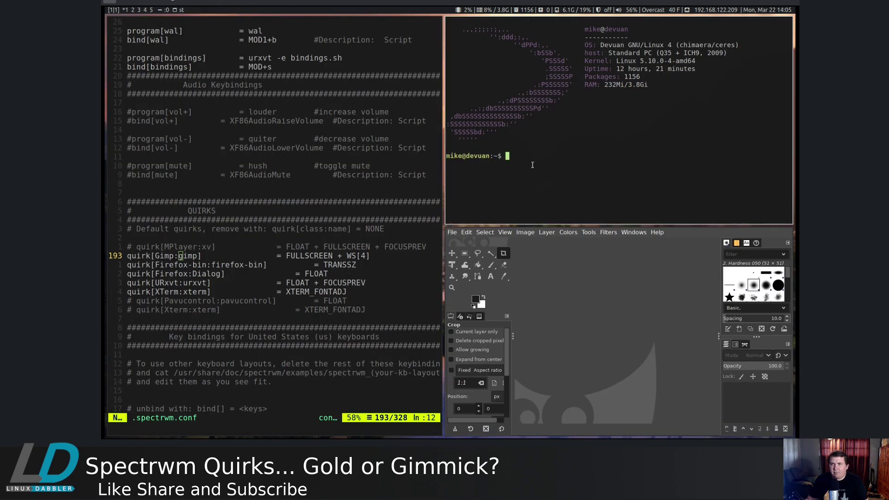
text(xpro)
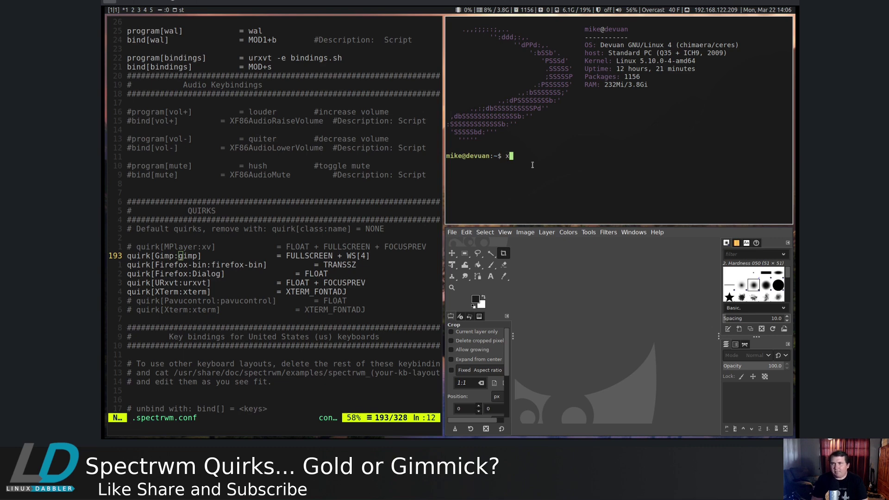
text(p | grep WM_CLASS)
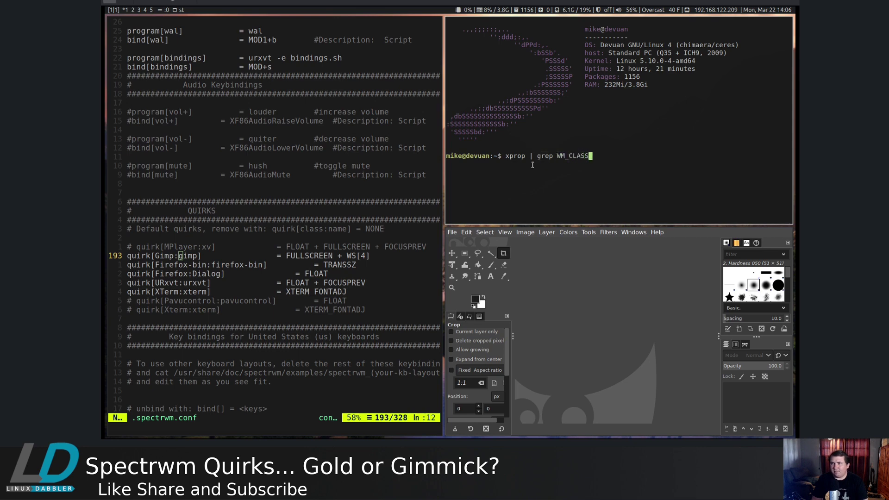
key(Return)
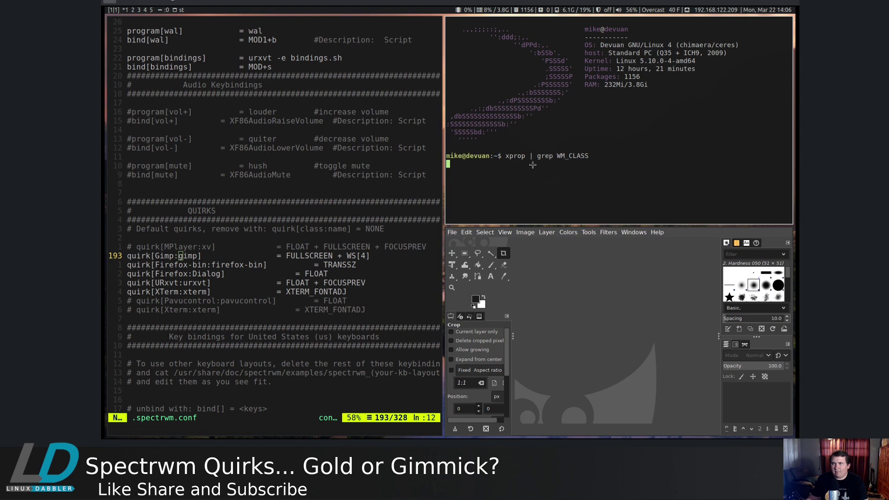
click(555, 269)
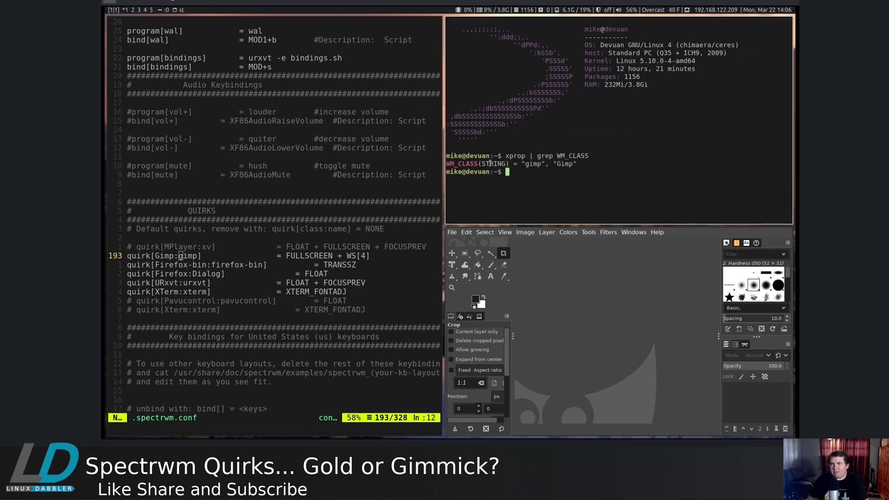
drag(527, 165, 572, 165)
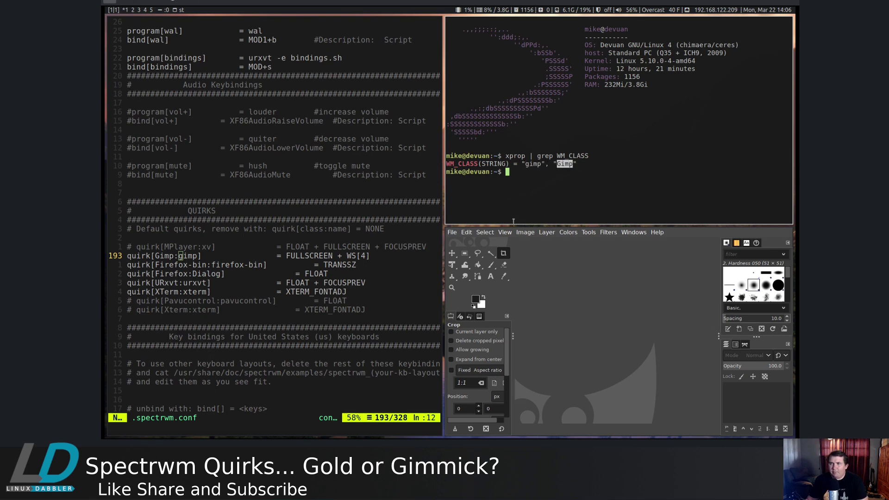
click(558, 164)
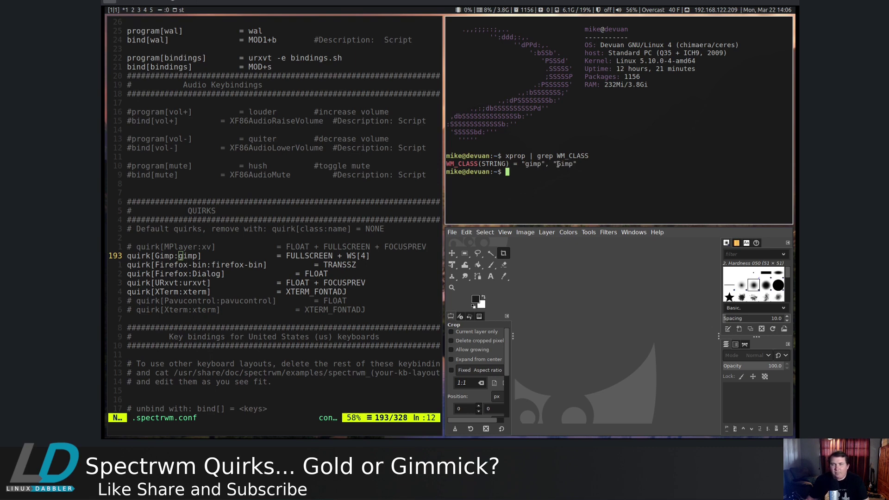
drag(558, 164, 571, 165)
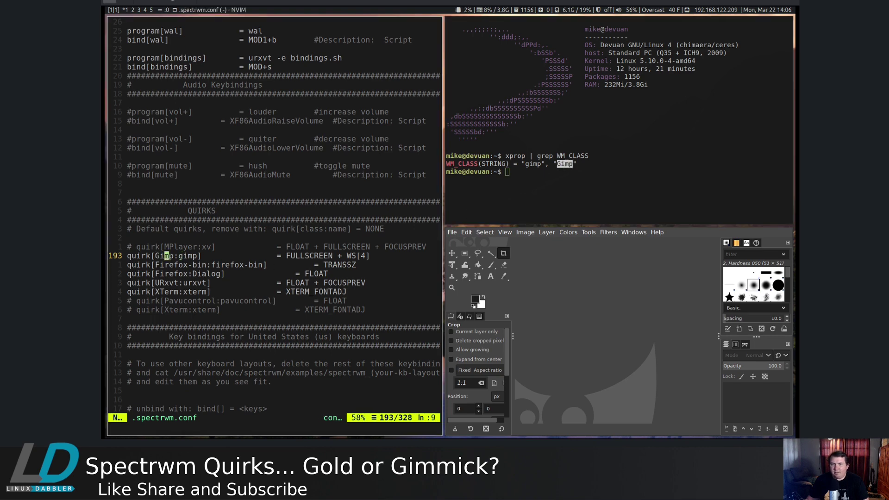
click(157, 256)
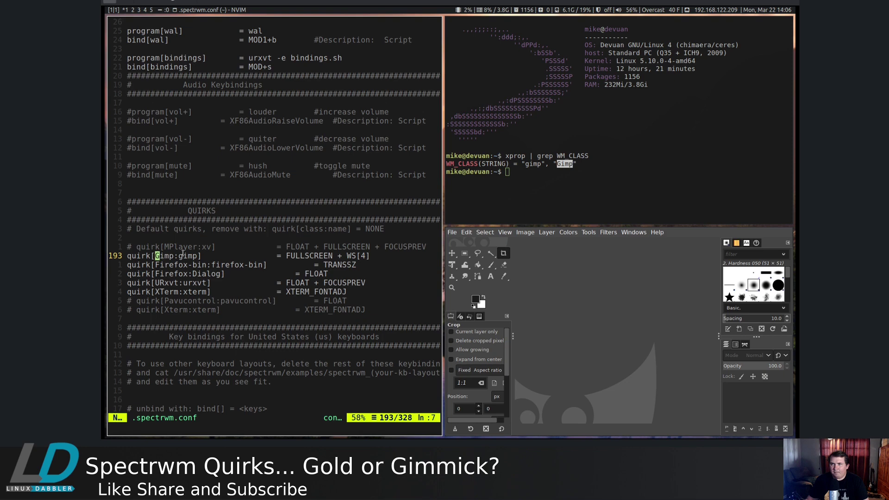
double_click(533, 164)
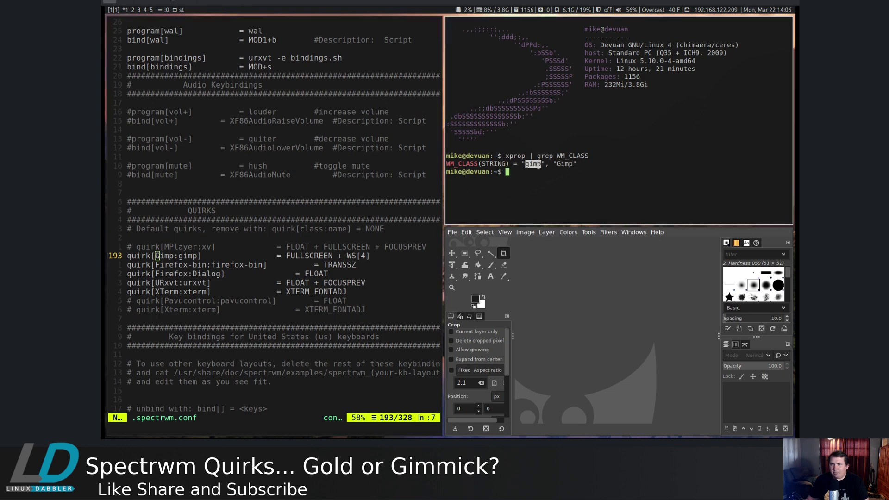
click(194, 255)
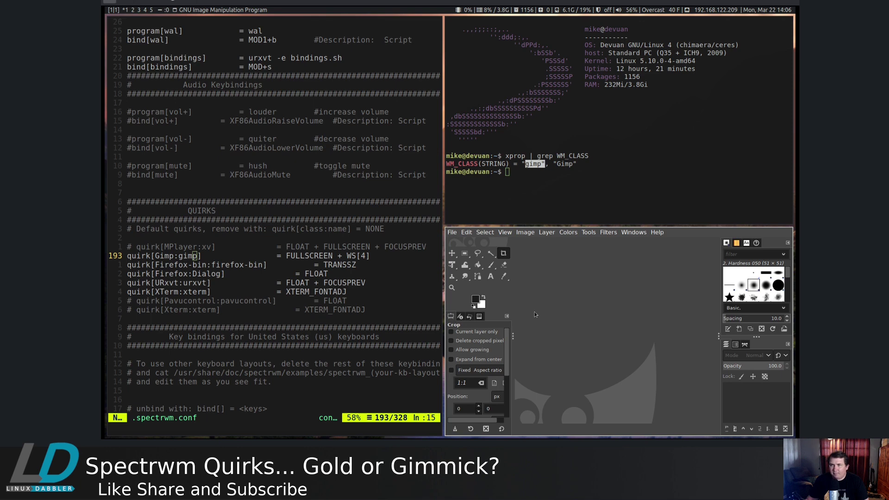
click(511, 165)
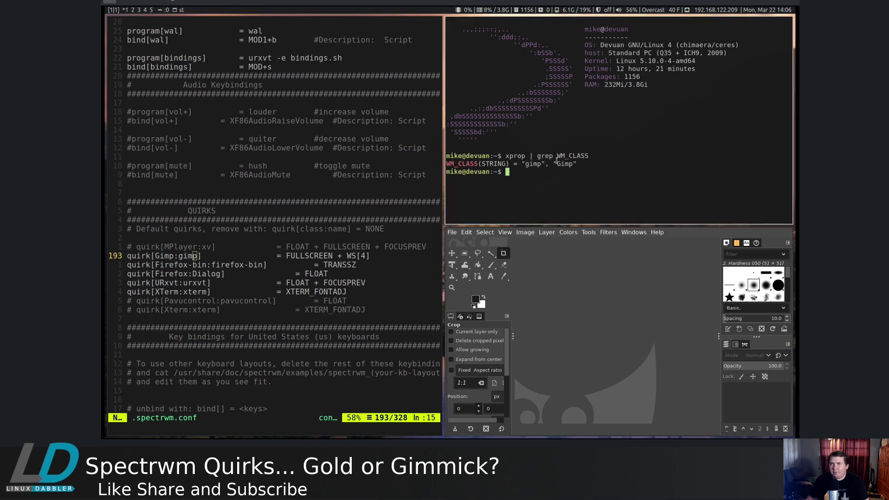
drag(557, 164, 573, 164)
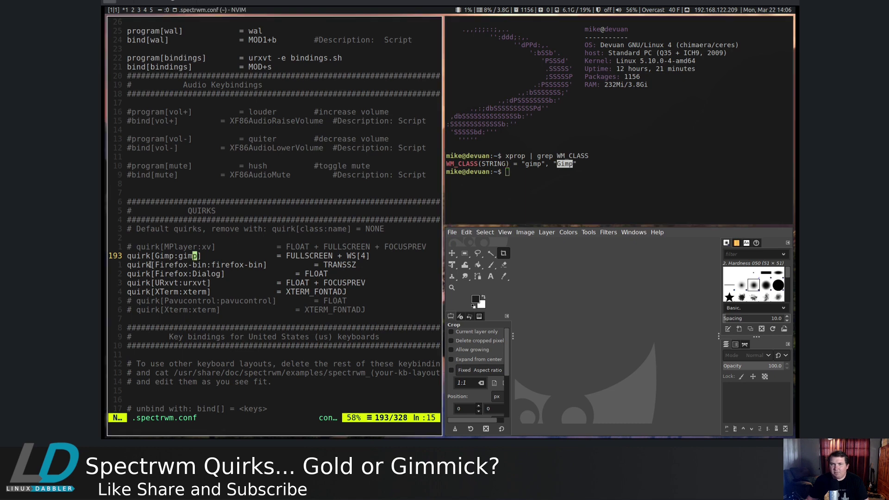
click(162, 256)
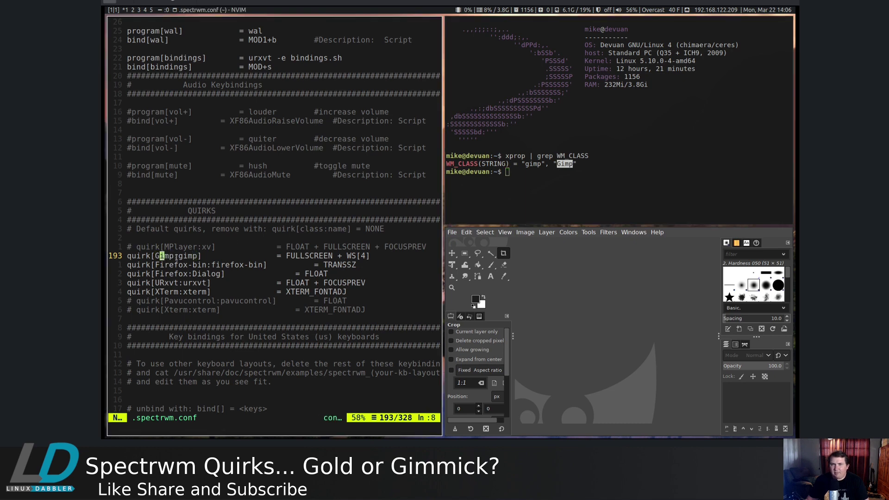
click(513, 178)
drag(524, 165, 540, 165)
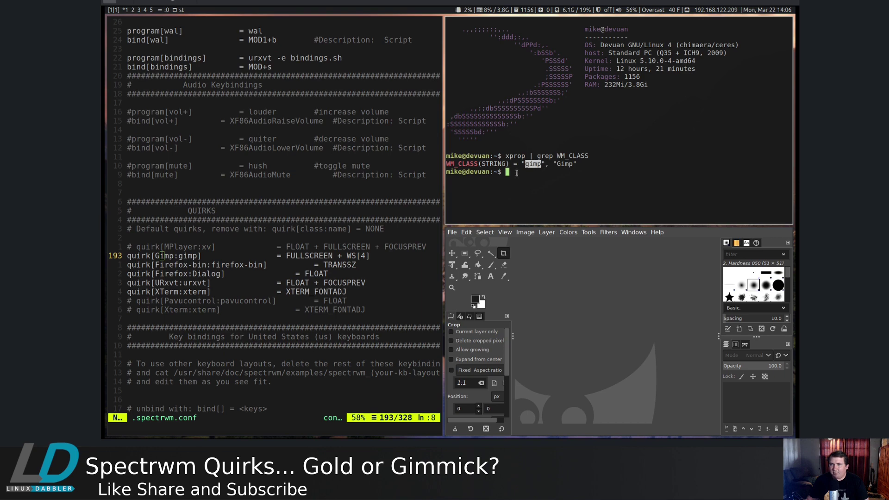
click(195, 256)
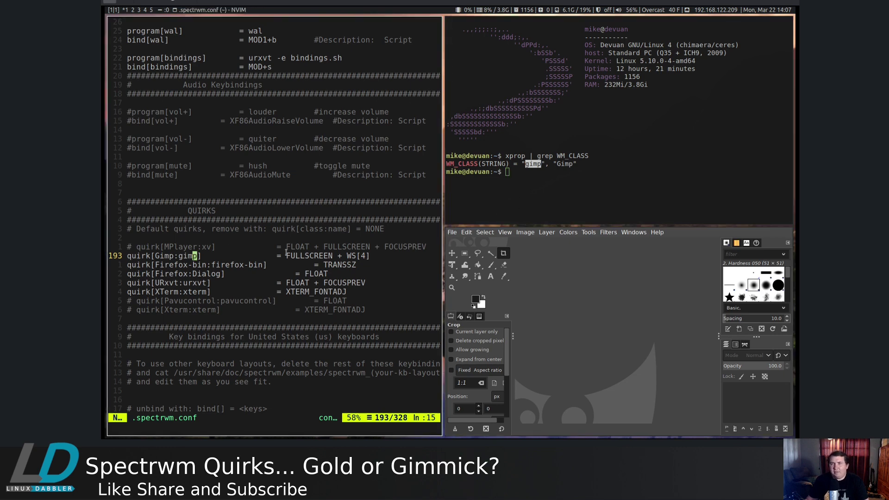
key(w)
key(w)
key(w)
key(w)
key(w)
key(w)
key(w)
click(288, 258)
key(l)
key(l)
key(l)
key(l)
key(l)
key(l)
key(l)
key(l)
key(l)
key(l)
key(l)
key(l)
key(l)
key(l)
key(l)
key(l)
key(l)
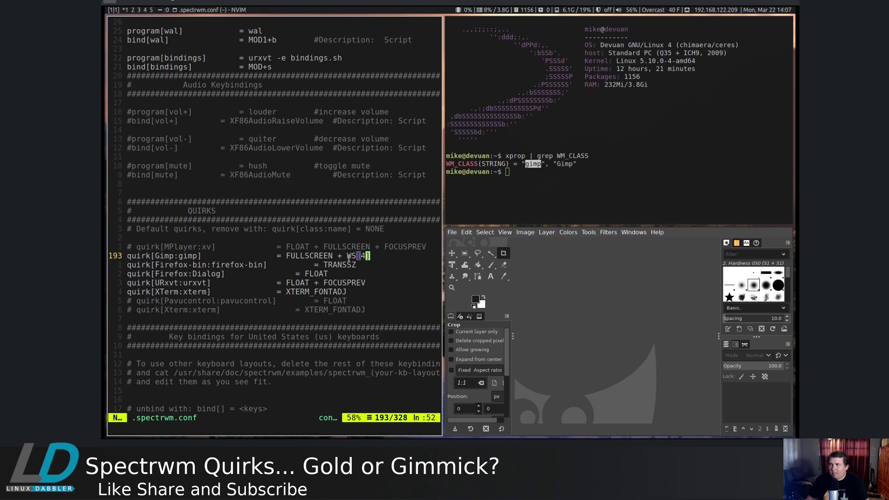
key(j)
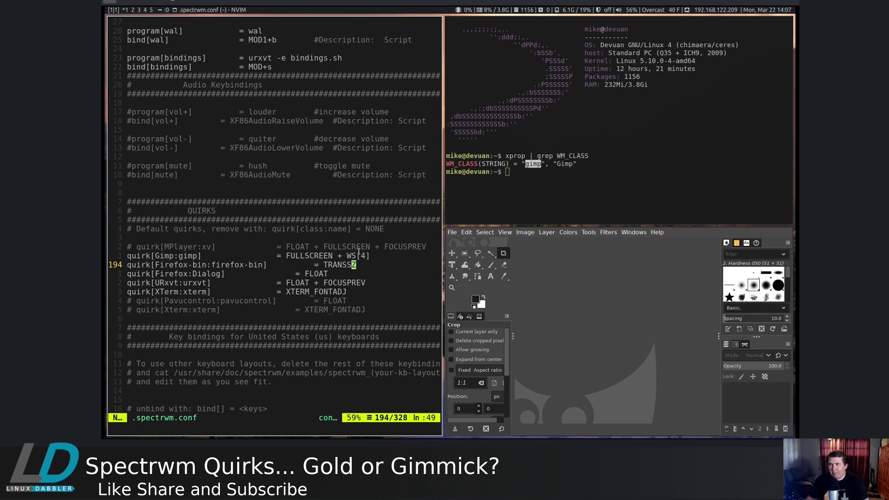
key(k)
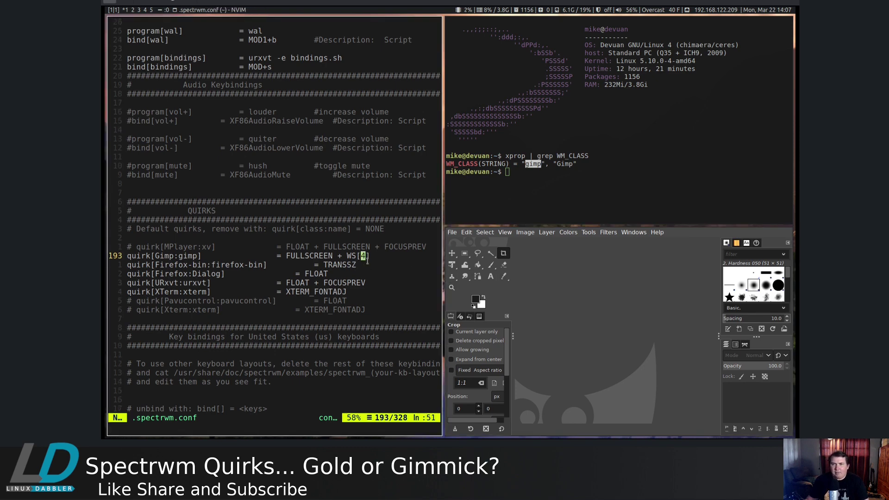
Close GIMP, change WS[4] to WS4 in the Gimp rule, and save to trigger the invalid-quirk error.
key(ctrl+q)
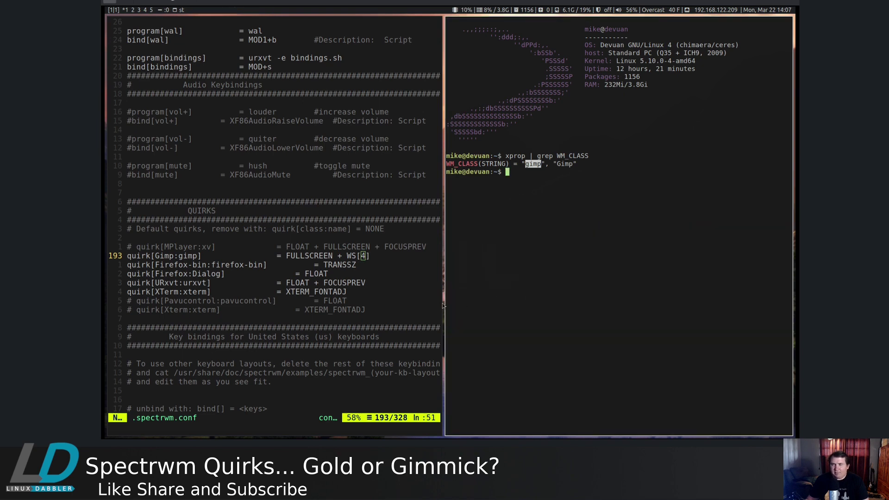
key(h)
key(x)
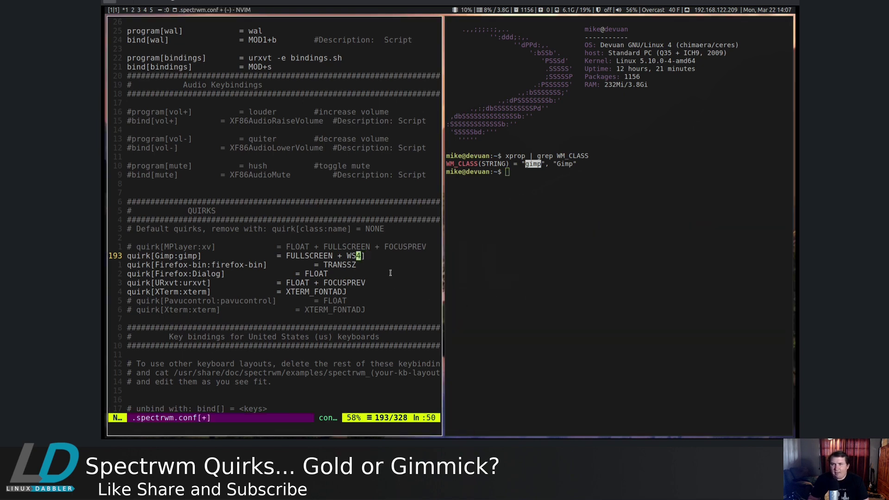
key(l)
key(x)
key(h)
key(h)
key(h)
key(h)
text(:w)
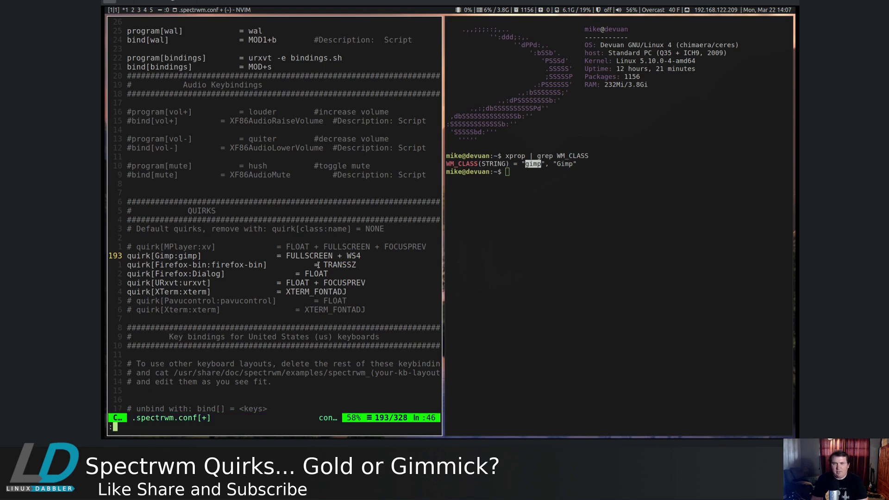
key(Return)
key(super+q)
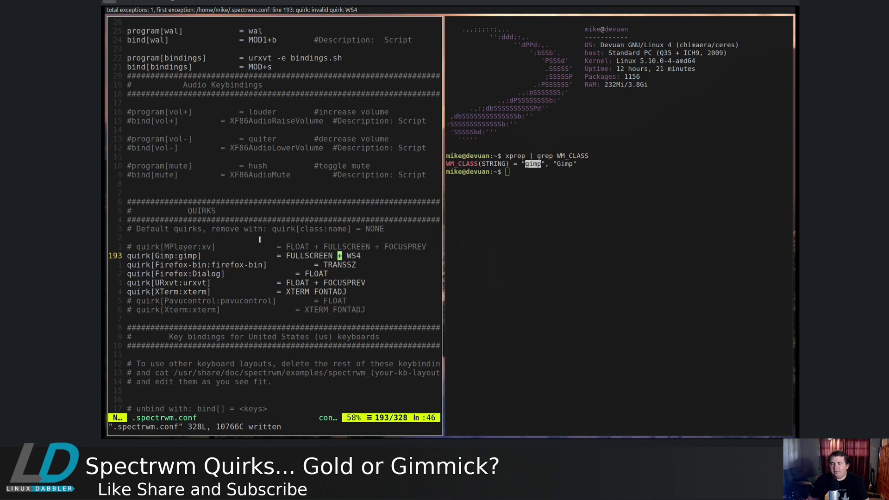
Restore the brackets so the rule reads WS[4] again and save the config.
key(l)
key(l)
key(l)
key(l)
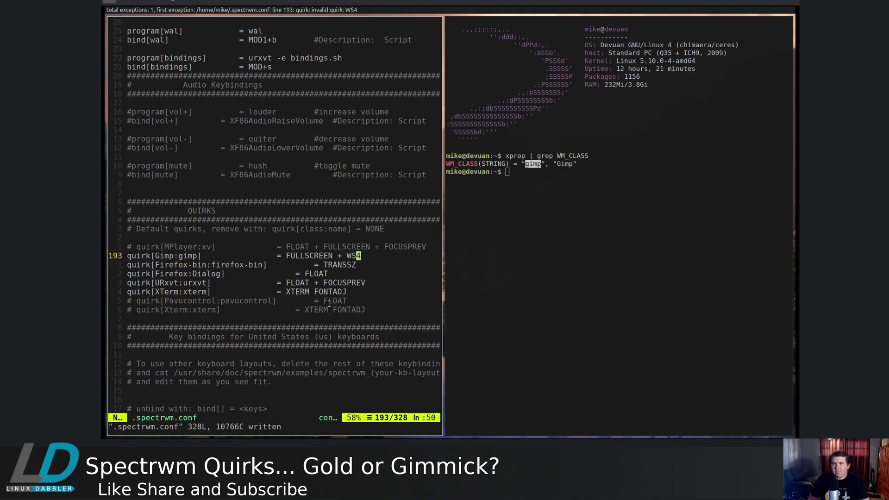
text(irk)
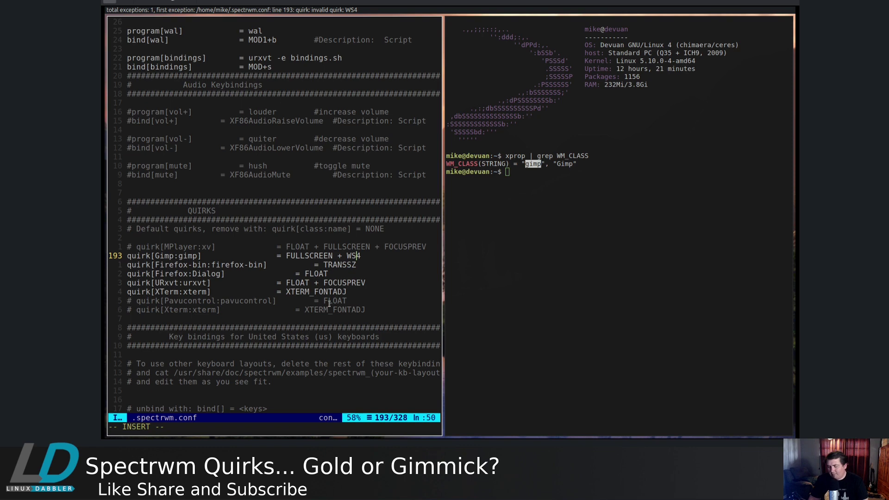
text([)
key(Right)
text(])
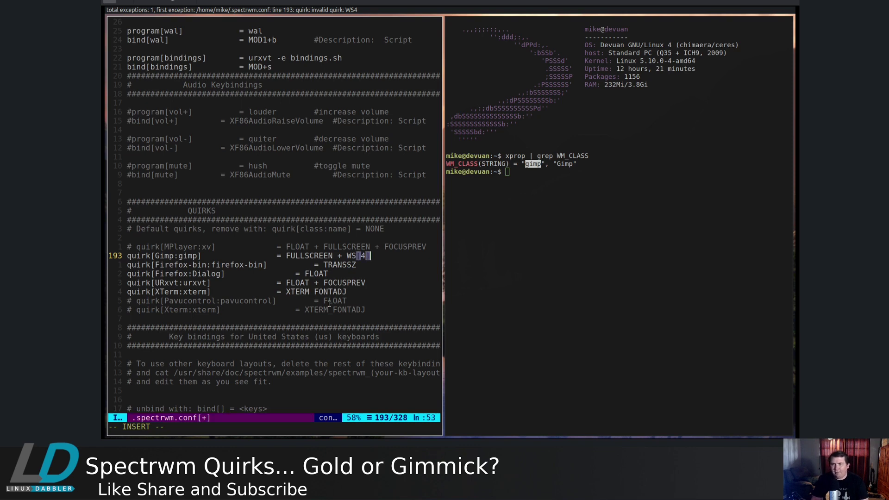
key(Escape)
text(:w)
key(Return)
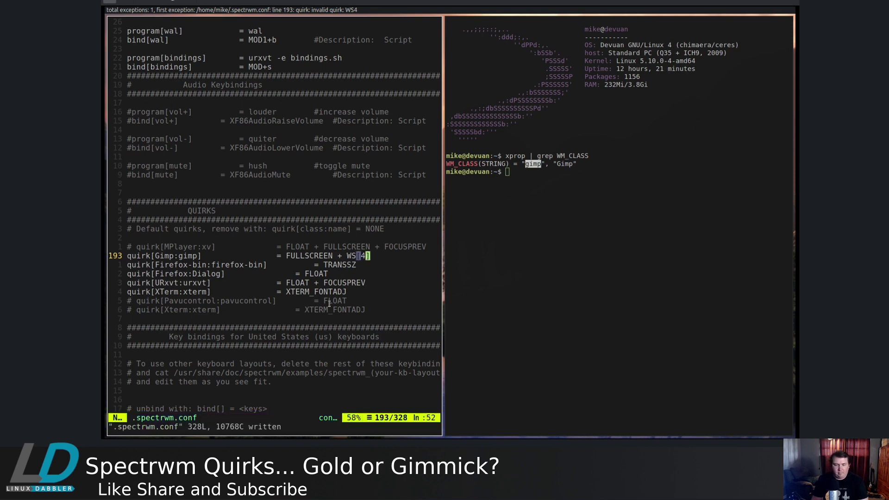
key(super+q)
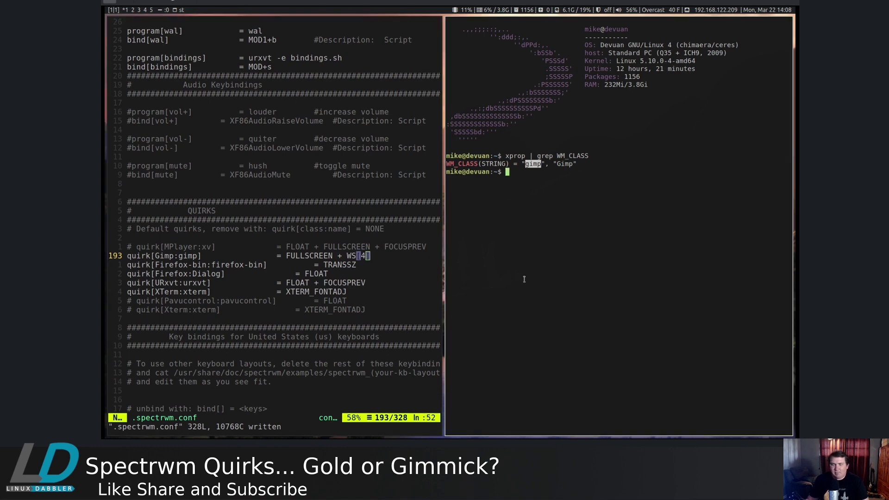
Relaunch gimp via dmenu, opening fullscreen on workspace 4, then return to workspace 1.
key(super+p)
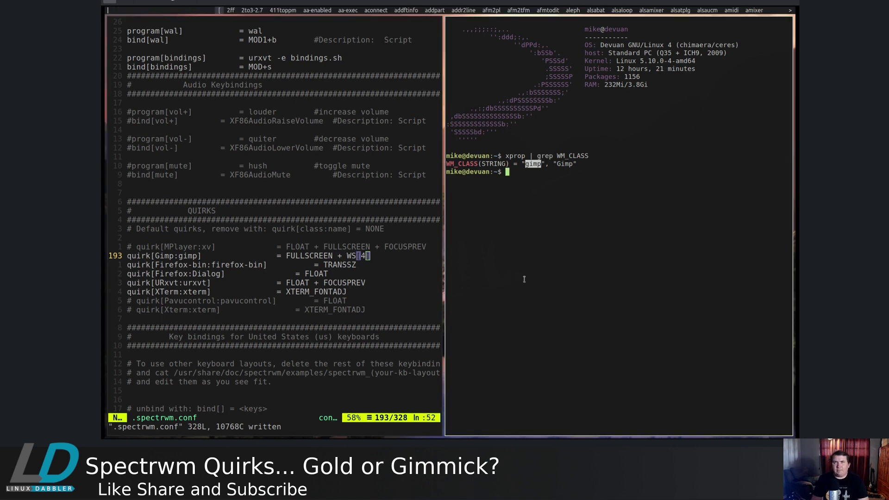
text(gimp)
key(Return)
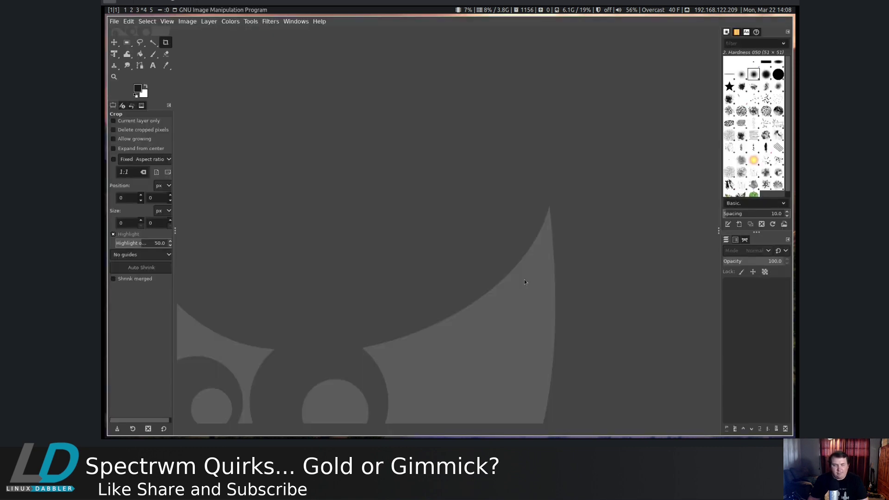
key(super+1)
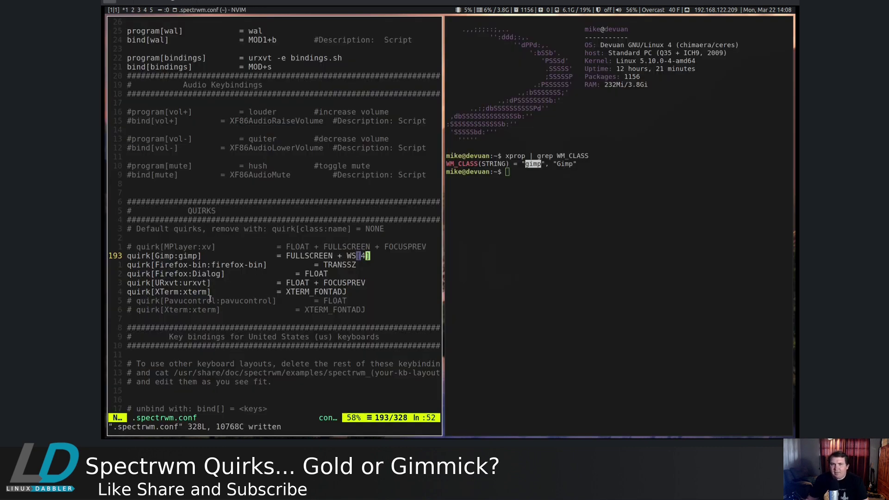
click(156, 273)
key(l)
key(l)
key(l)
key(l)
key(l)
key(l)
key(l)
key(l)
key(l)
key(l)
key(l)
key(l)
key(l)
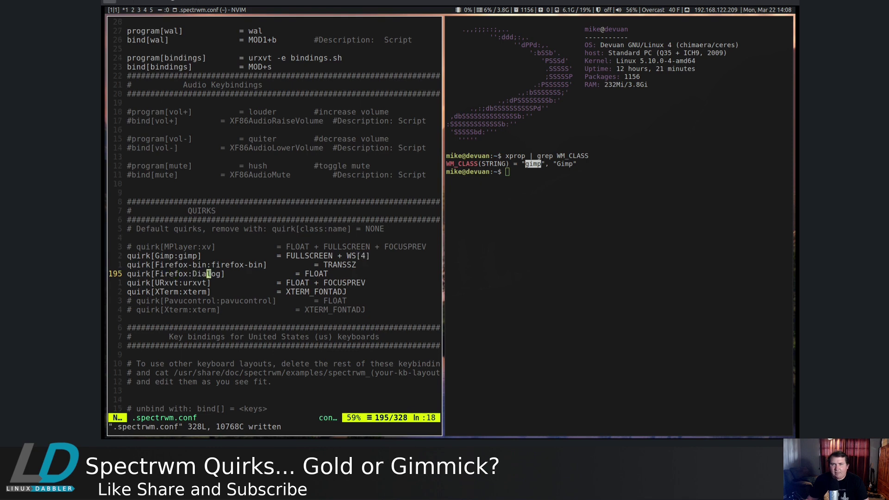
key(l)
key(l)
key(l)
key(l)
key(l)
key(l)
key(l)
key(l)
key(l)
key(l)
key(l)
key(l)
key(l)
key(l)
key(l)
key(l)
key(l)
key(l)
key(l)
key(l)
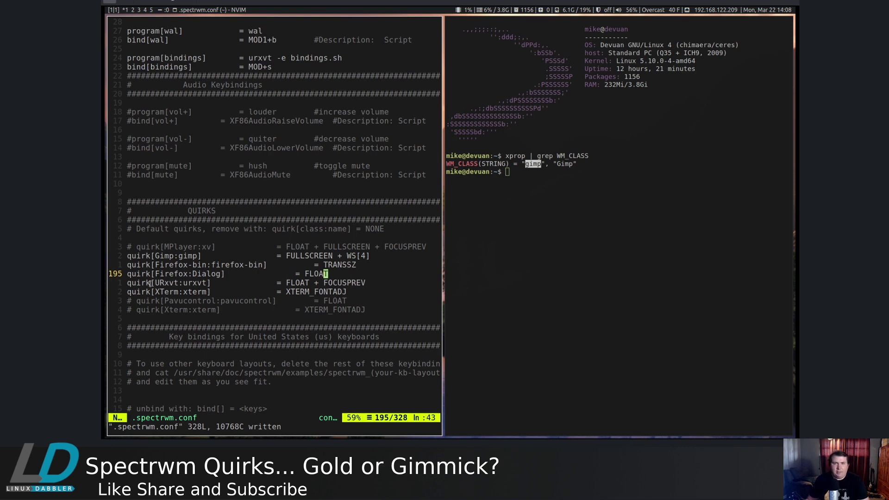
click(190, 283)
click(204, 283)
click(174, 283)
key(h)
key(h)
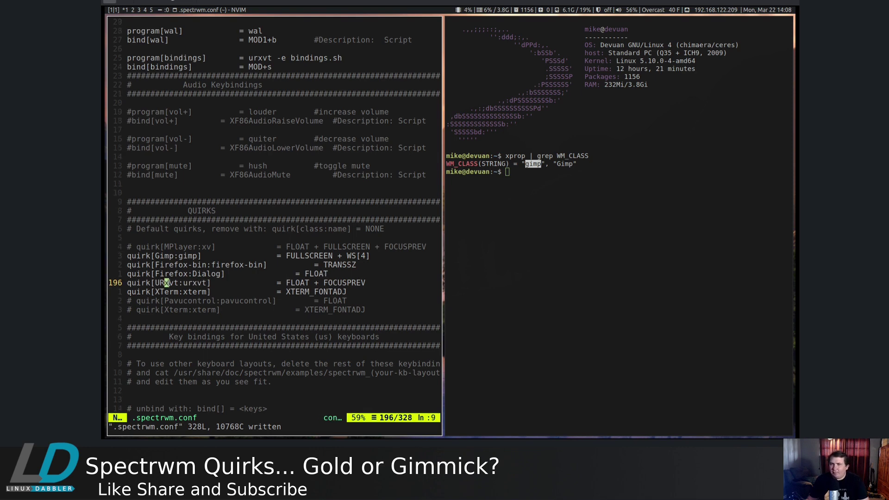
click(287, 283)
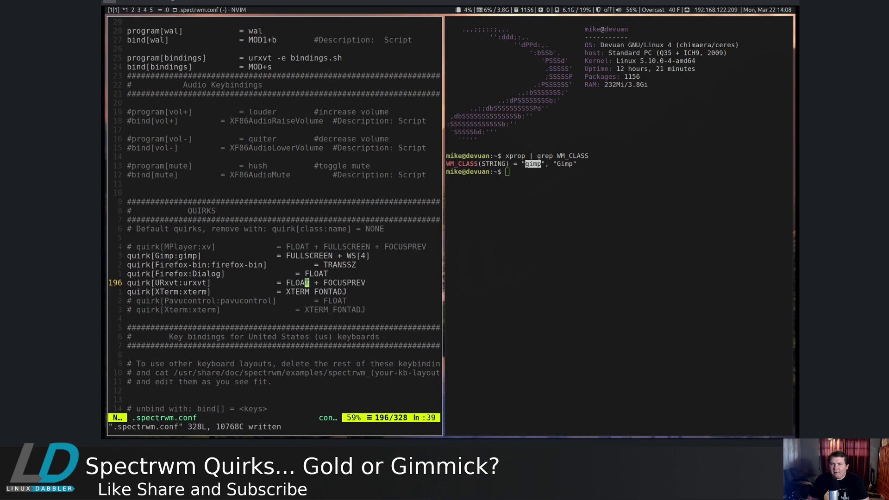
click(334, 283)
click(366, 283)
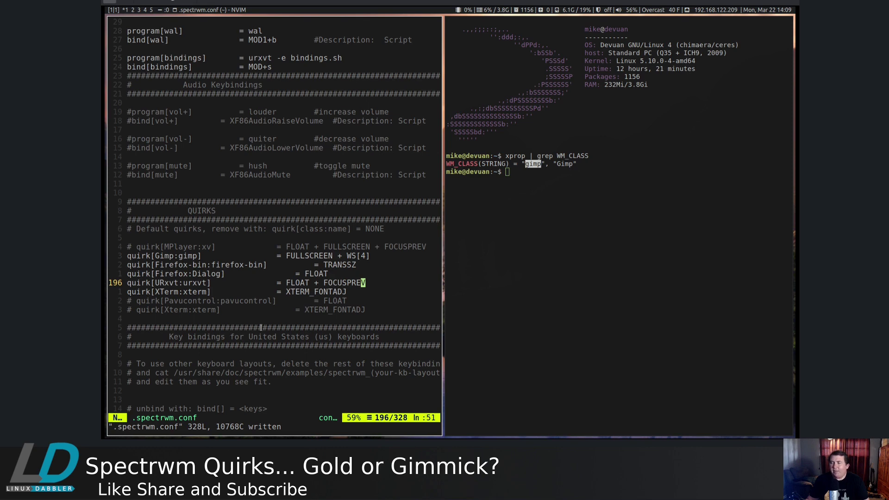
mouse_move(502, 214)
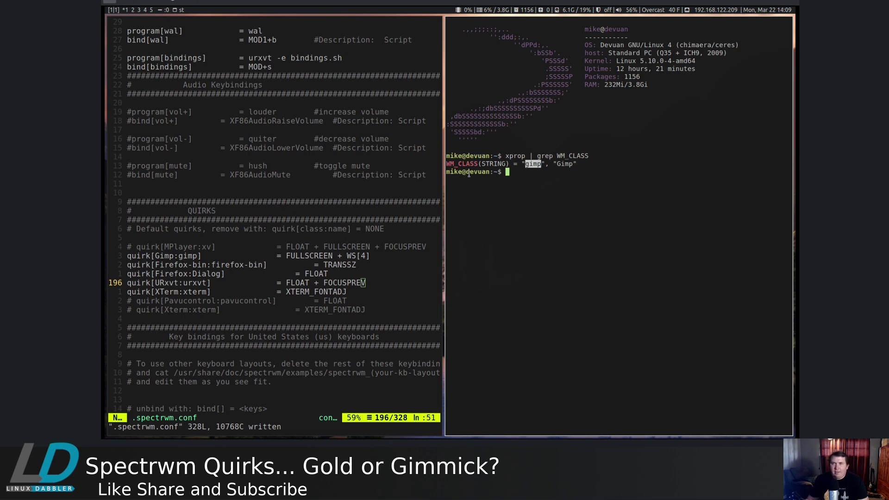
mouse_move(440, 167)
mouse_move(469, 165)
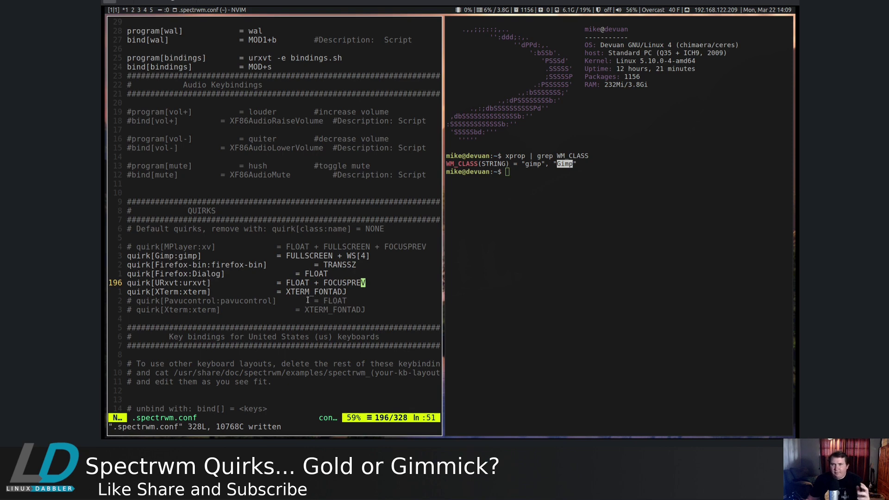
click(360, 284)
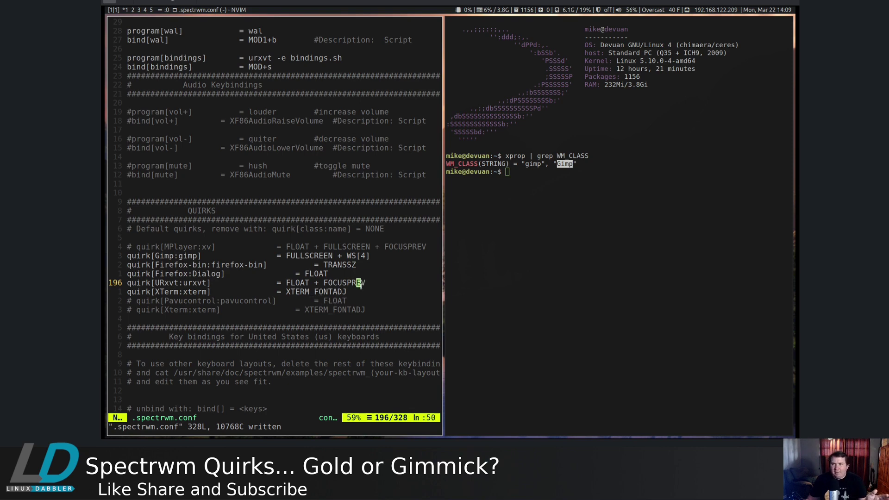